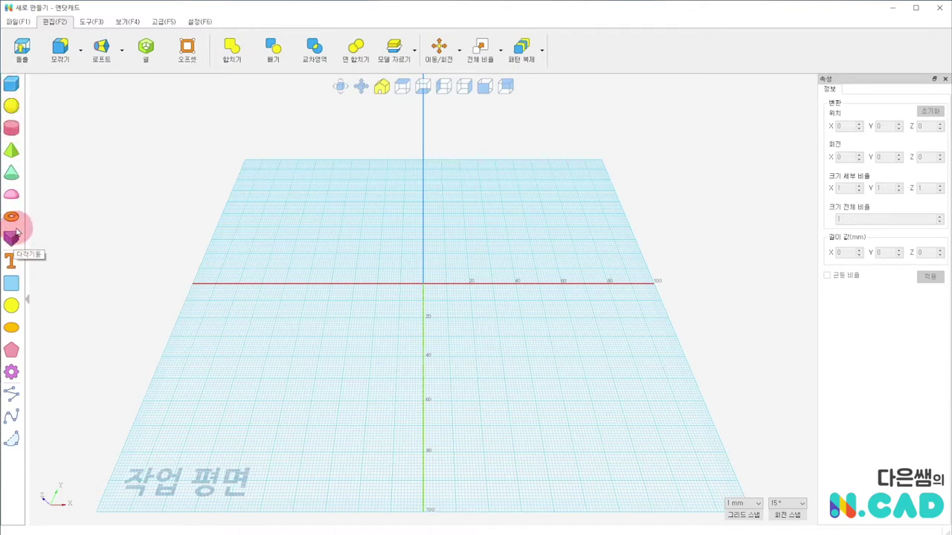
Place a 20 mm cube left of the origin, then a 50 × 50 × 20 mm box next to it
{"action": "left_click", "coordinate": [11, 86]}
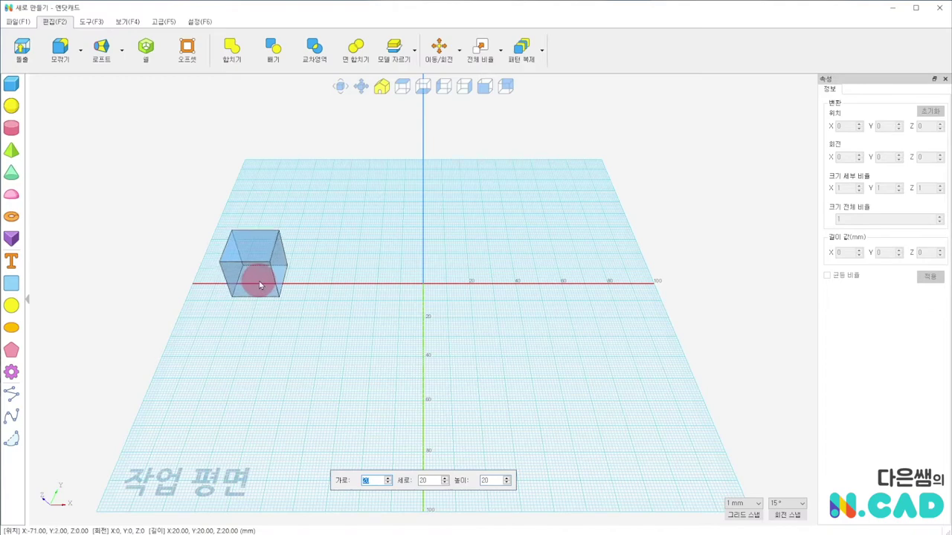
{"action": "left_click", "coordinate": [263, 288]}
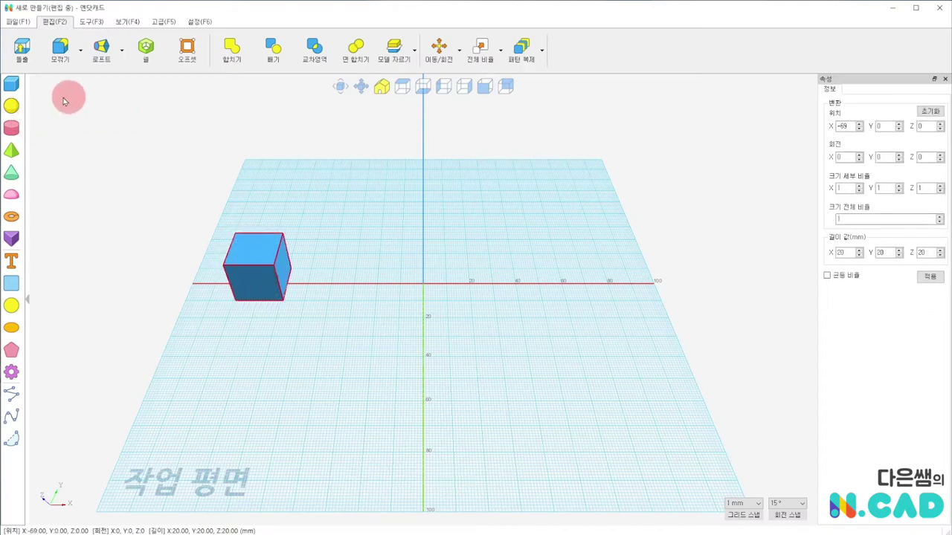
{"action": "left_click", "coordinate": [13, 85]}
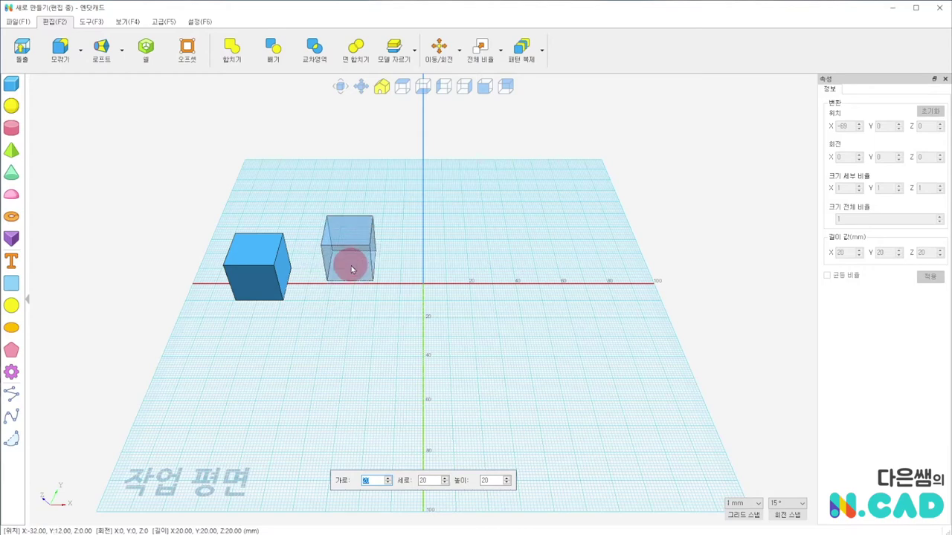
{"action": "type", "text": "50"}
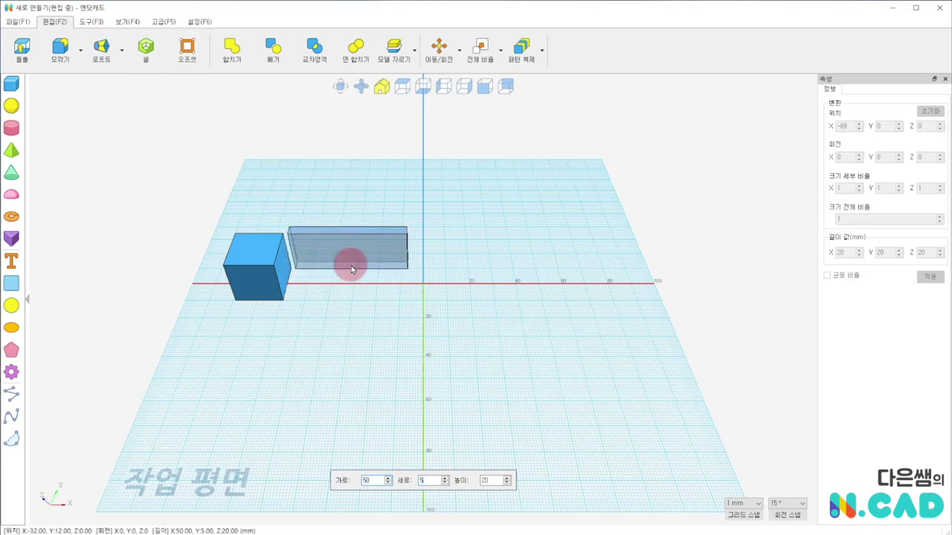
{"action": "type", "text": "0"}
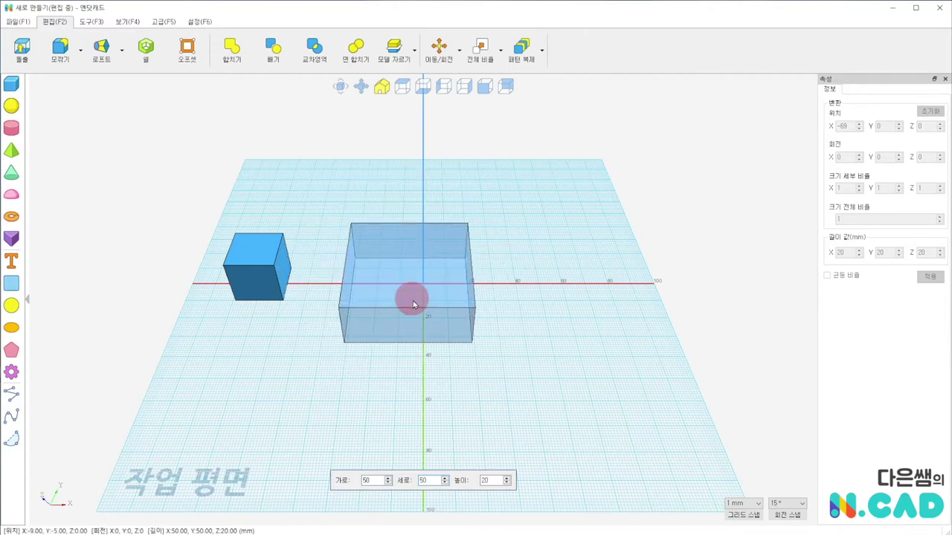
{"action": "left_click", "coordinate": [357, 251]}
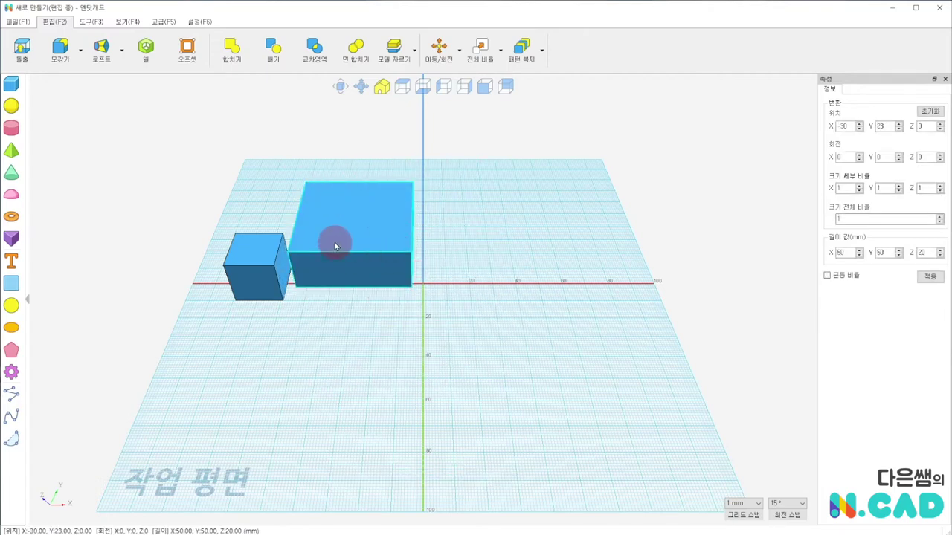
Place a 30 mm diameter sphere right of the origin
{"action": "left_click", "coordinate": [11, 105]}
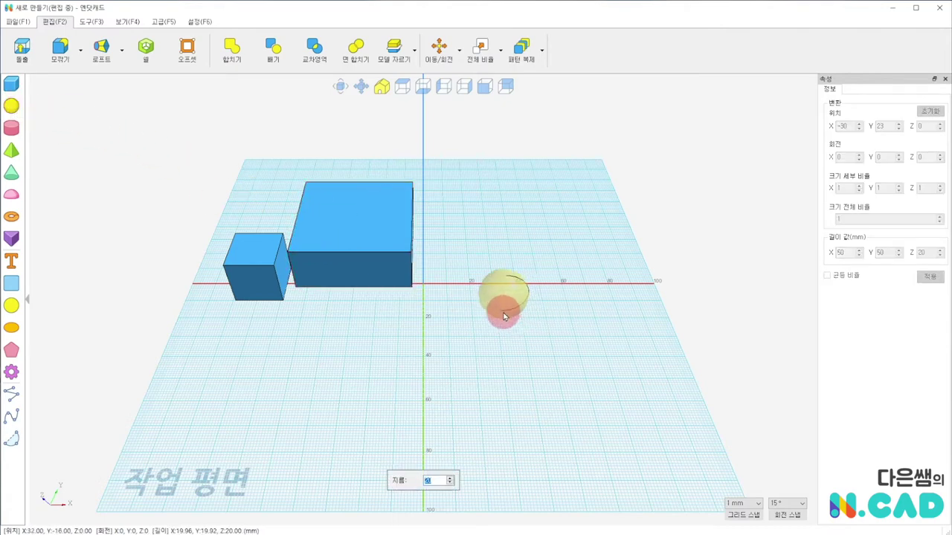
{"action": "type", "text": "30"}
{"action": "left_click", "coordinate": [503, 316]}
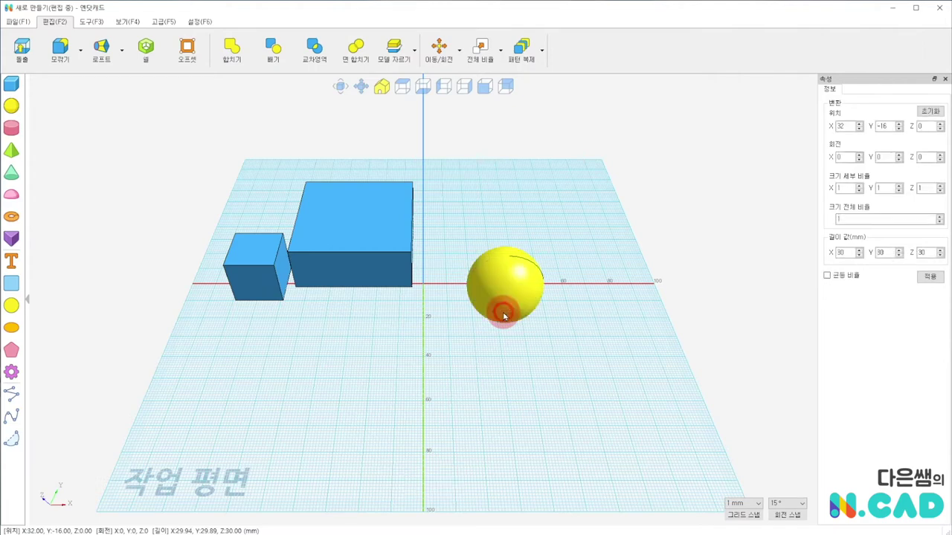
Place an 8-sided, 20 mm-tall pyramid on the work plane
{"action": "left_click", "coordinate": [12, 151]}
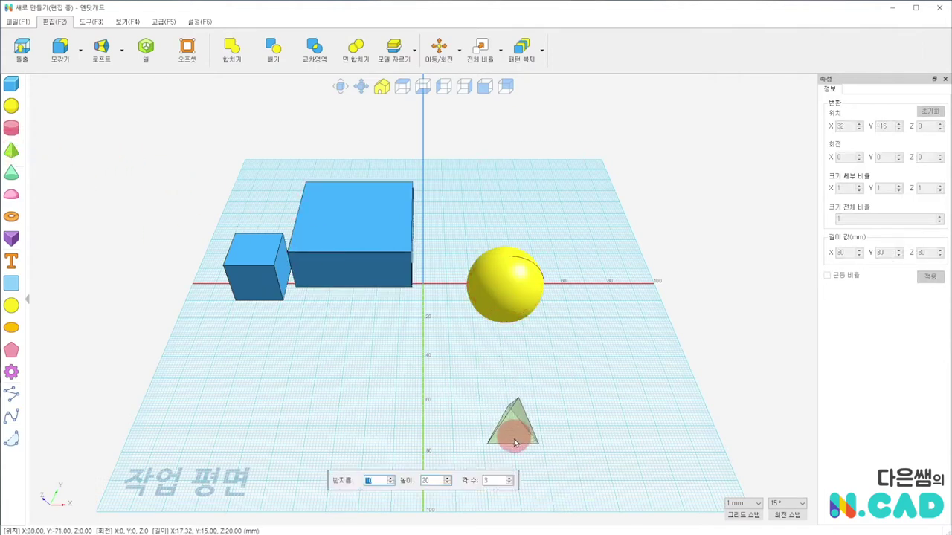
{"action": "left_click", "coordinate": [510, 480]}
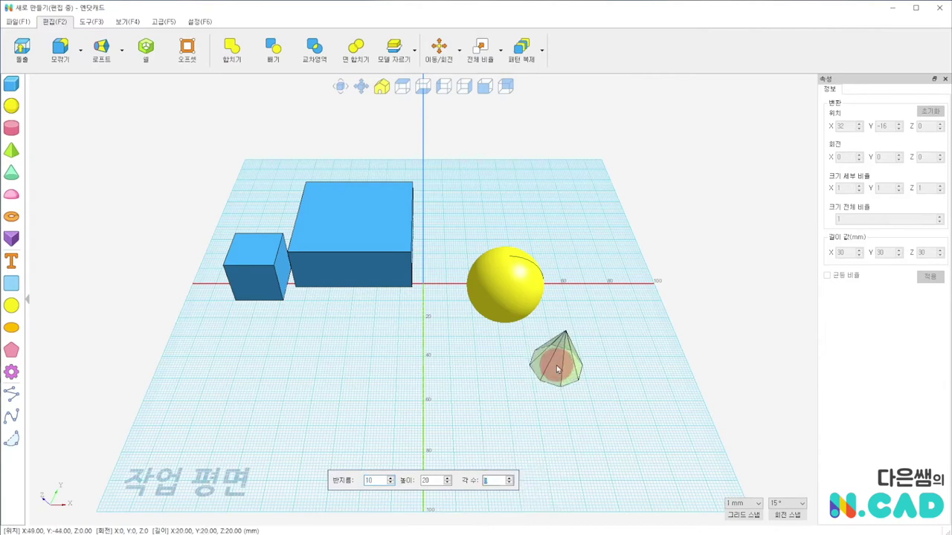
{"action": "left_click", "coordinate": [559, 364]}
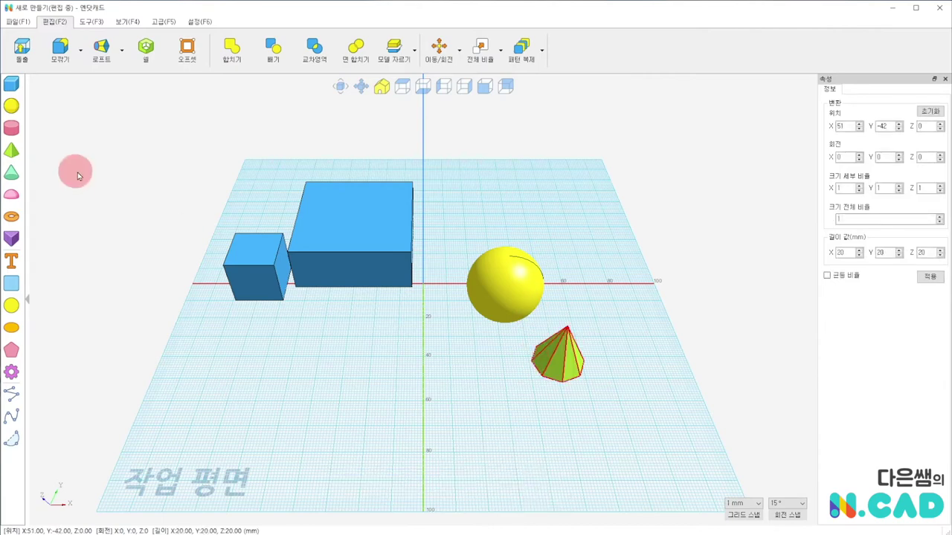
{"action": "left_click", "coordinate": [12, 239]}
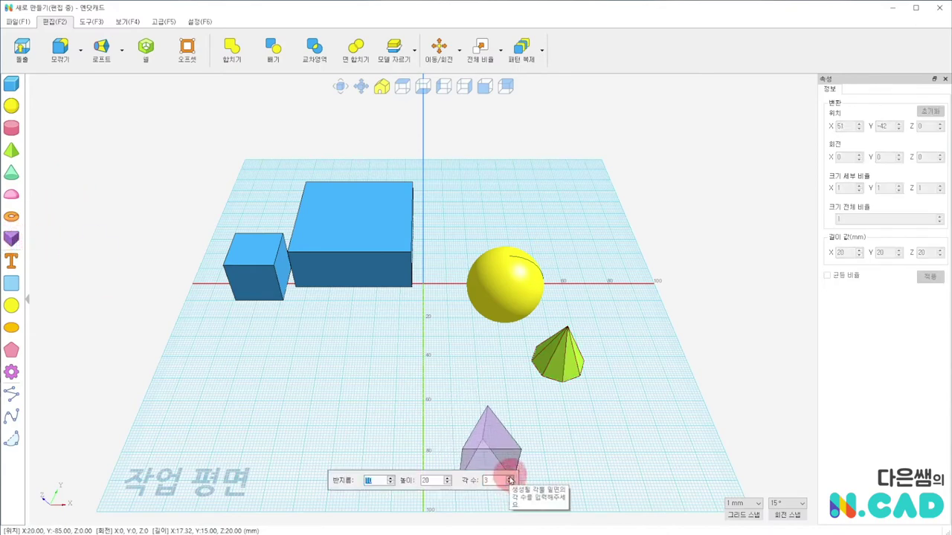
Place an 8-sided prism next to the pyramid
{"action": "left_click", "coordinate": [510, 478]}
{"action": "left_click", "coordinate": [510, 478]}
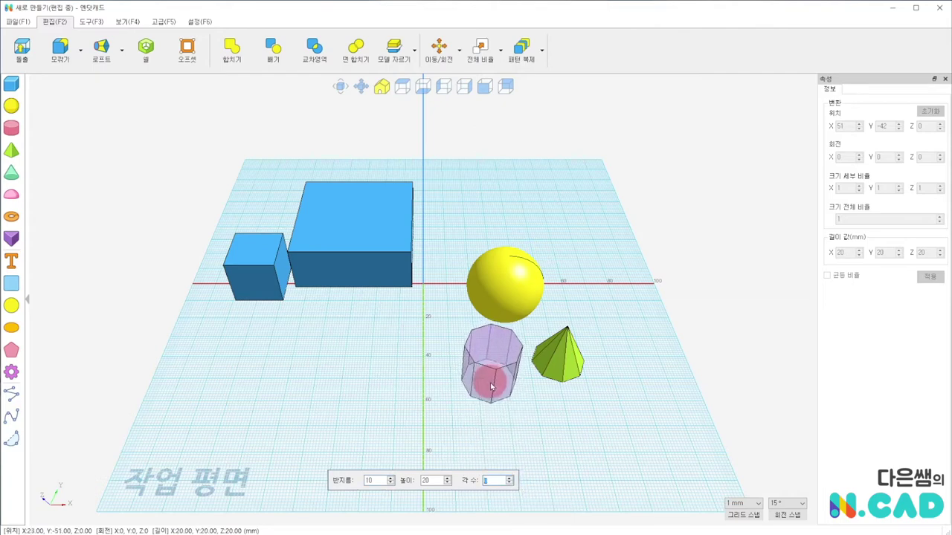
{"action": "left_click", "coordinate": [492, 366]}
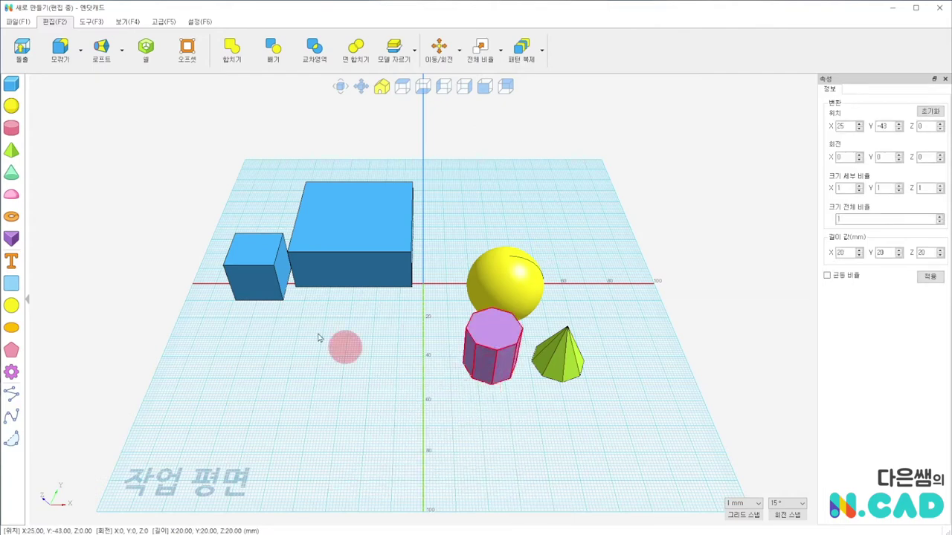
Place a 50 mm diameter, 20 mm-tall cylinder behind the sphere
{"action": "left_click", "coordinate": [12, 137]}
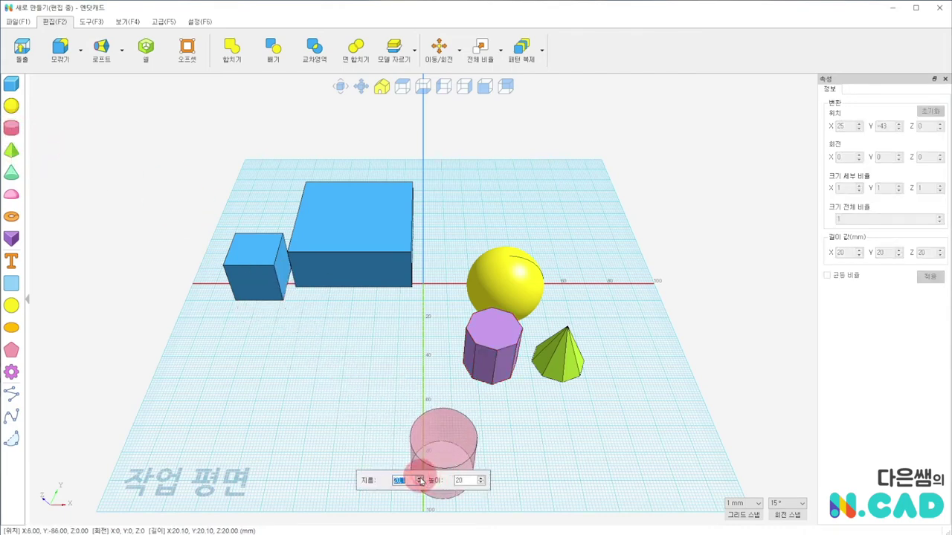
{"action": "type", "text": "5"}
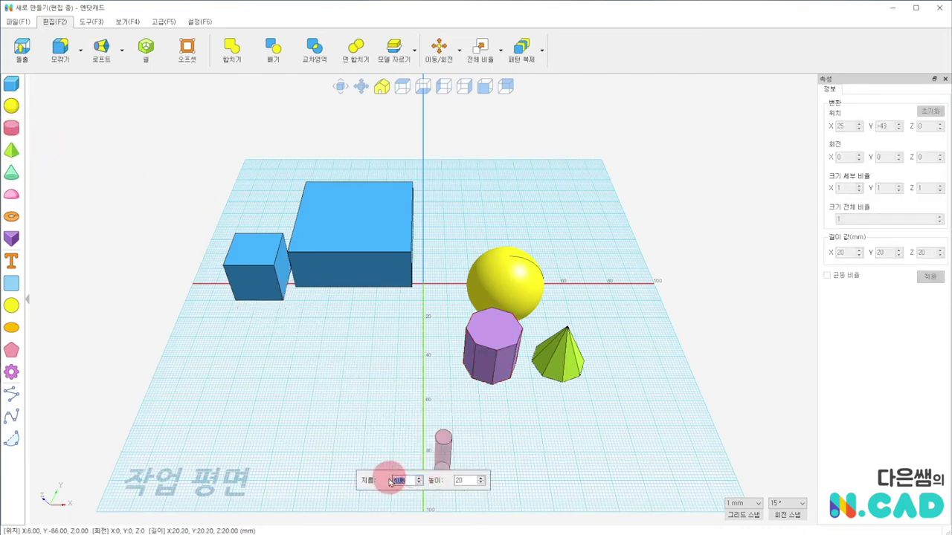
{"action": "type", "text": "0"}
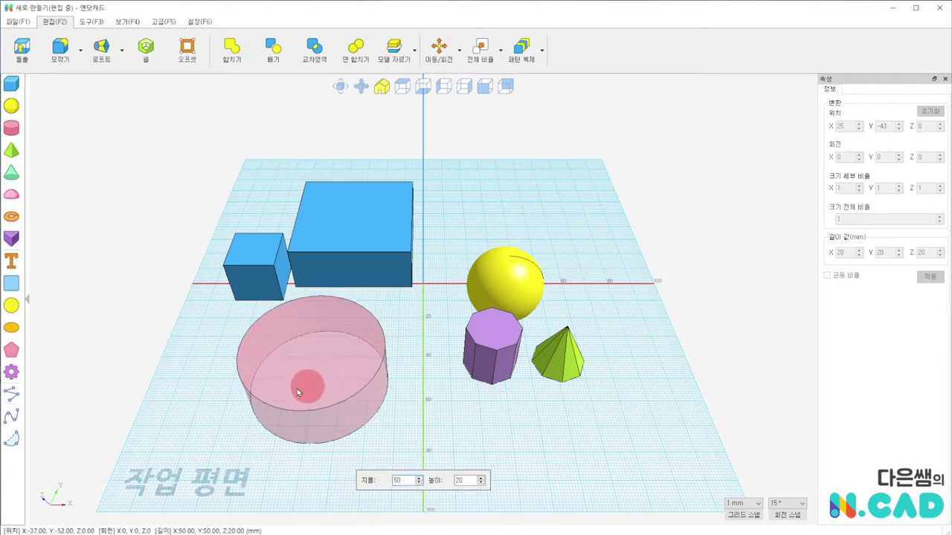
{"action": "left_click", "coordinate": [550, 222]}
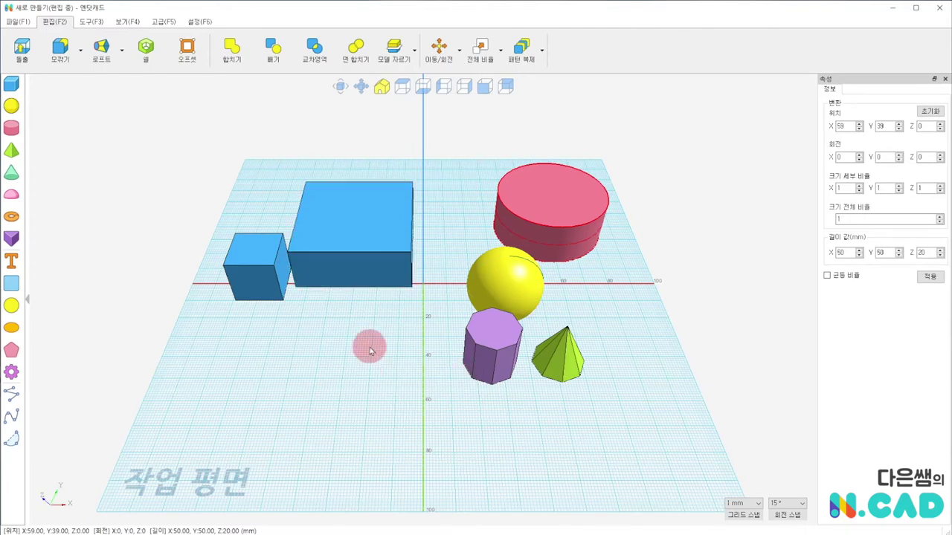
{"action": "right_click_drag", "start_coordinate": [318, 353], "coordinate": [369, 382]}
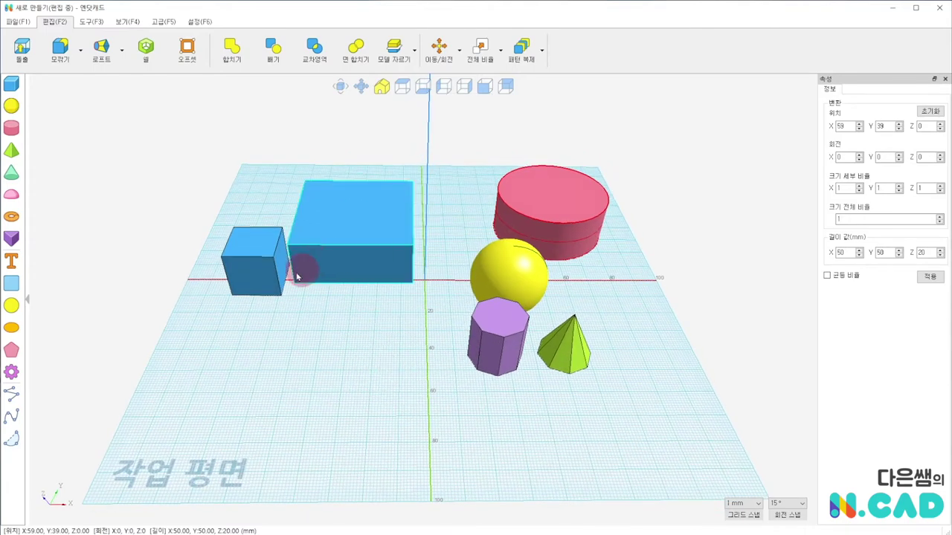
Select the small blue cube and toggle the object properties display off and on
{"action": "left_click", "coordinate": [265, 275]}
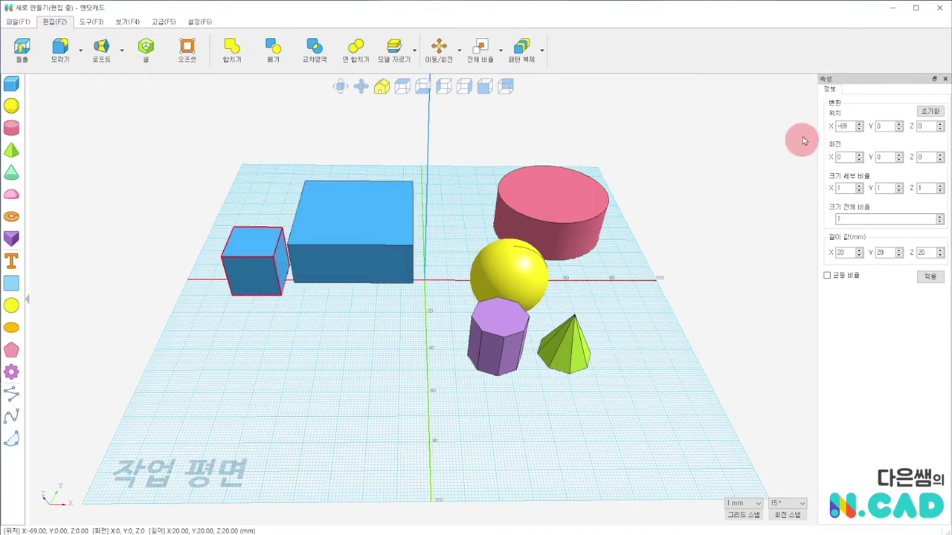
{"action": "double_click", "coordinate": [887, 253]}
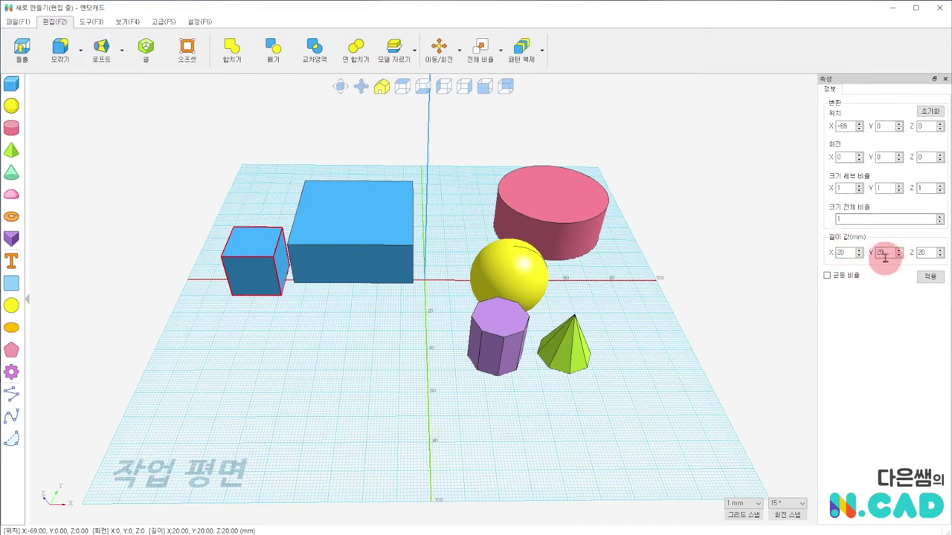
{"action": "left_click", "coordinate": [127, 22]}
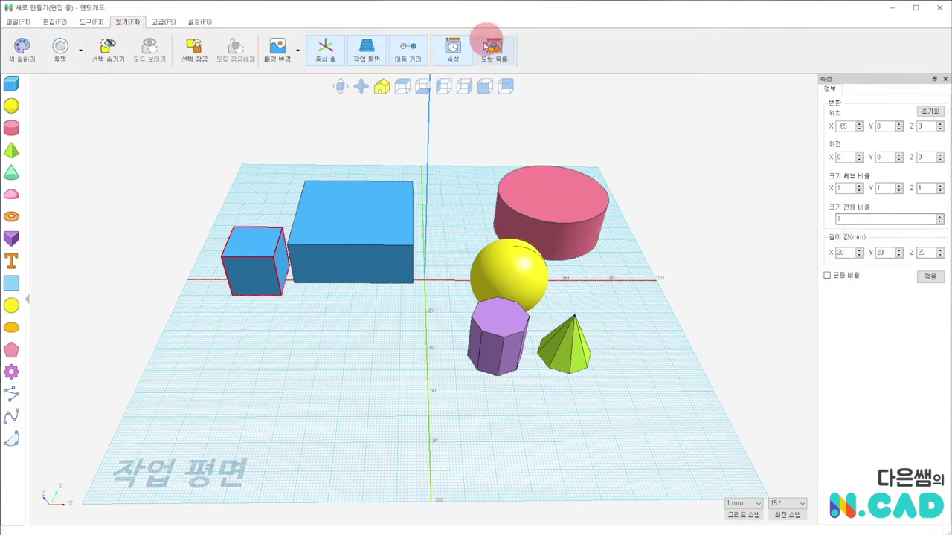
{"action": "left_click", "coordinate": [452, 58]}
{"action": "left_click", "coordinate": [452, 58]}
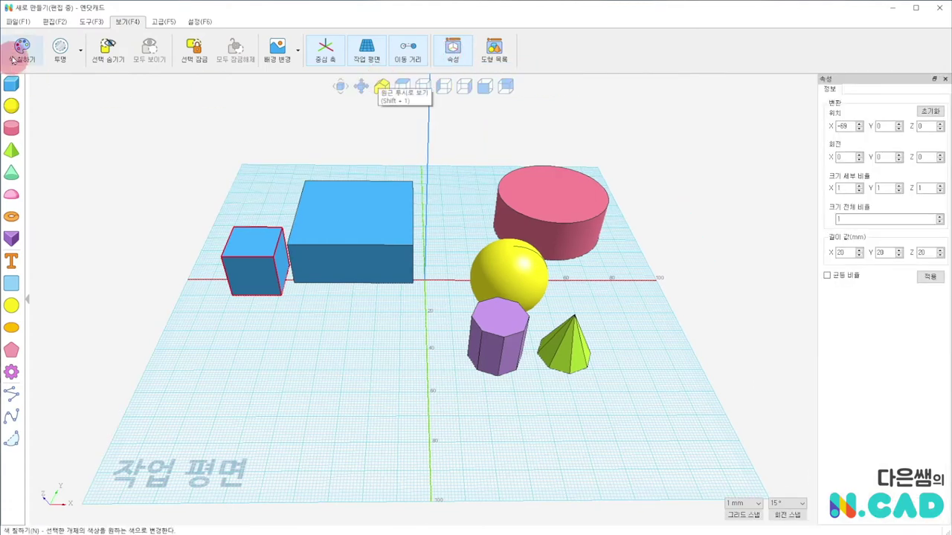
{"action": "left_click", "coordinate": [54, 21]}
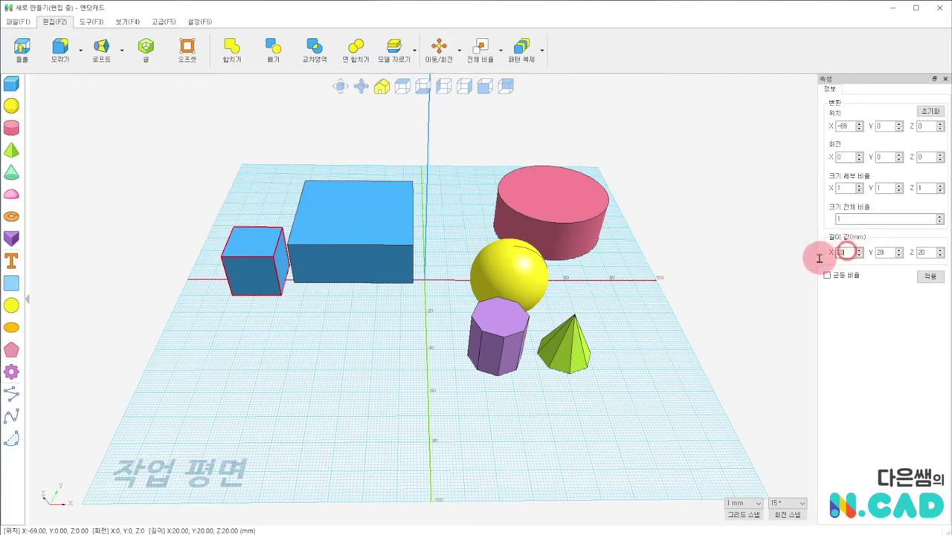
Enter the cube's lengths as X 50, Y 40 and Z 50 mm
{"action": "left_click_drag", "start_coordinate": [845, 252], "coordinate": [786, 255]}
{"action": "type", "text": "5"}
{"action": "left_click", "coordinate": [890, 251]}
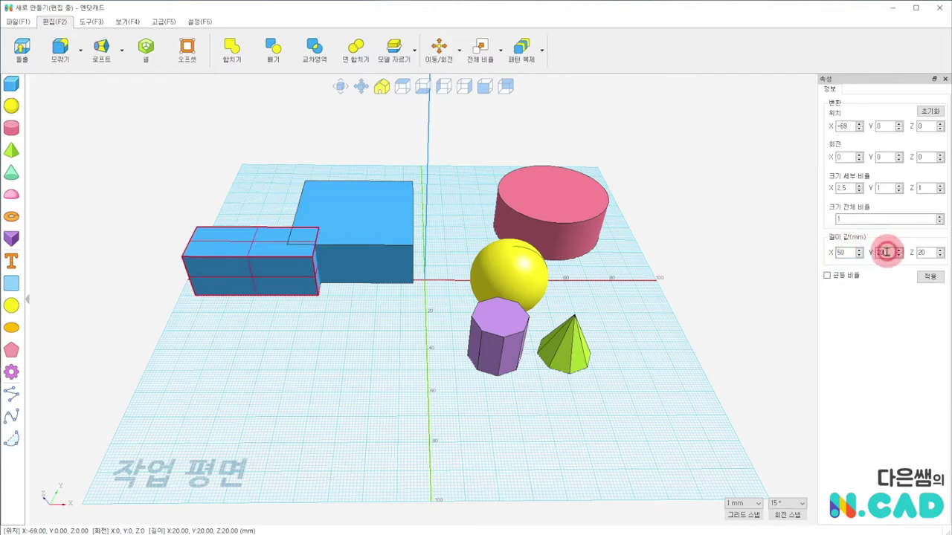
{"action": "type", "text": "40"}
{"action": "left_click", "coordinate": [928, 253]}
{"action": "type", "text": "50"}
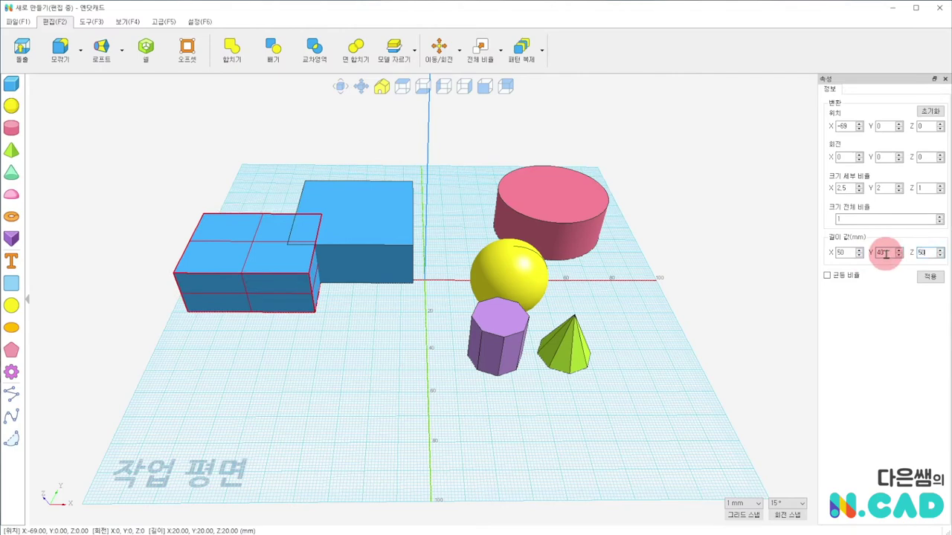
{"action": "left_click", "coordinate": [592, 451]}
{"action": "right_click_drag", "start_coordinate": [369, 350], "coordinate": [324, 352]}
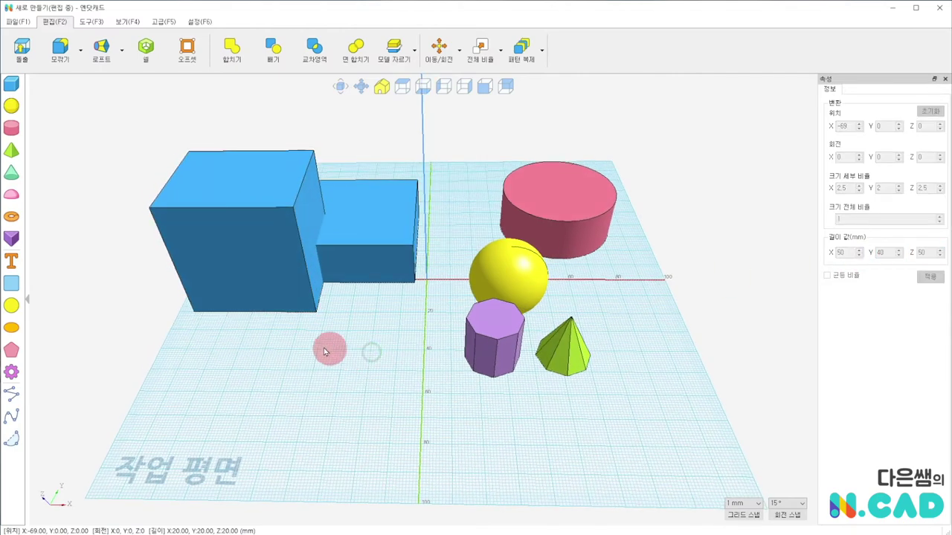
Drag both blue boxes leftward, the cylinder right, and the octagonal prism beside the sphere
{"action": "mouse_move", "coordinate": [264, 266]}
{"action": "left_mouse_down"}
{"action": "mouse_move", "coordinate": [213, 325]}
{"action": "mouse_move", "coordinate": [273, 196]}
{"action": "left_mouse_up"}
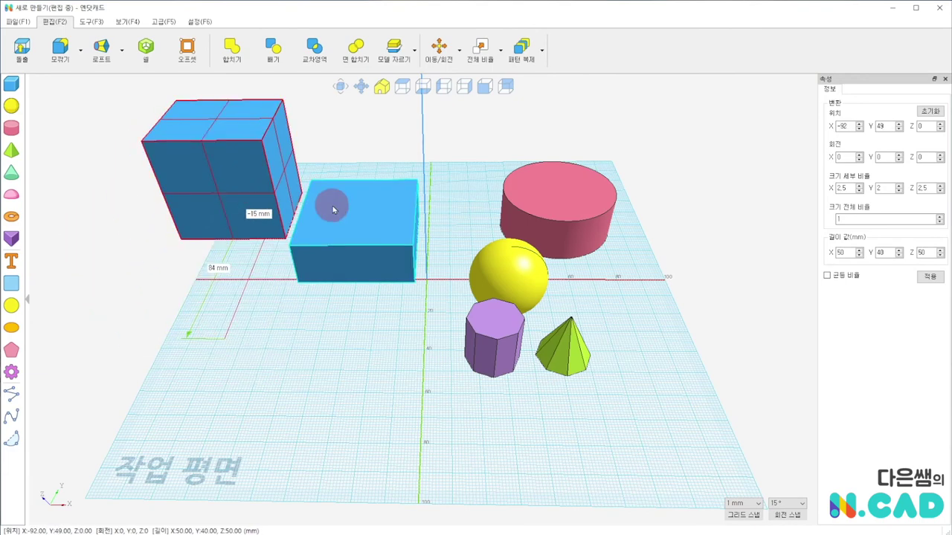
{"action": "left_click", "coordinate": [358, 209]}
{"action": "left_click_drag", "start_coordinate": [325, 251], "coordinate": [272, 304]}
{"action": "left_click_drag", "start_coordinate": [580, 198], "coordinate": [602, 193]}
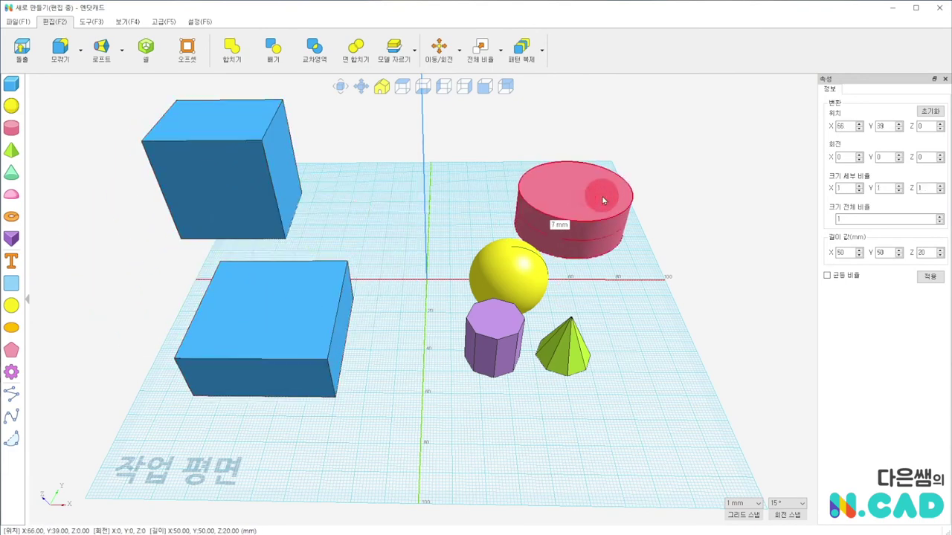
{"action": "left_click_drag", "start_coordinate": [272, 318], "coordinate": [251, 306]}
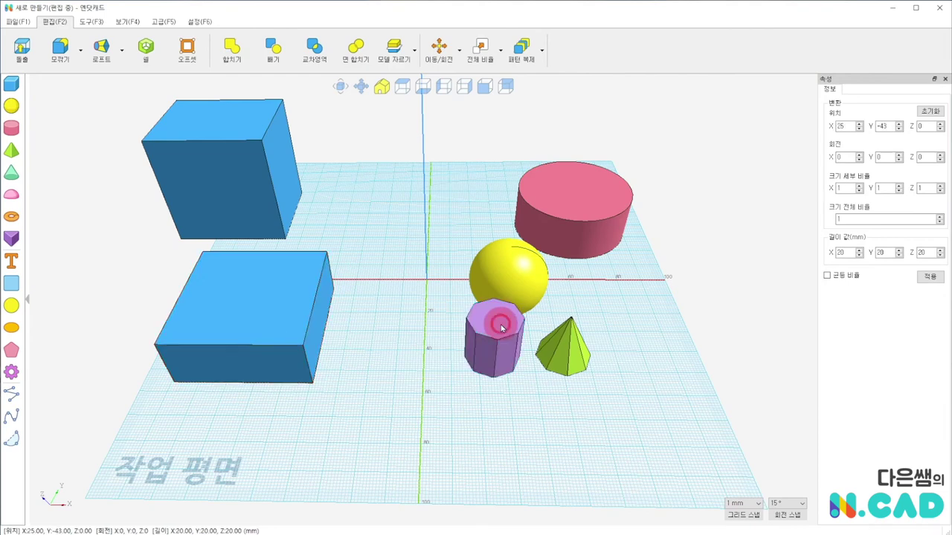
{"action": "left_click_drag", "start_coordinate": [500, 322], "coordinate": [385, 342]}
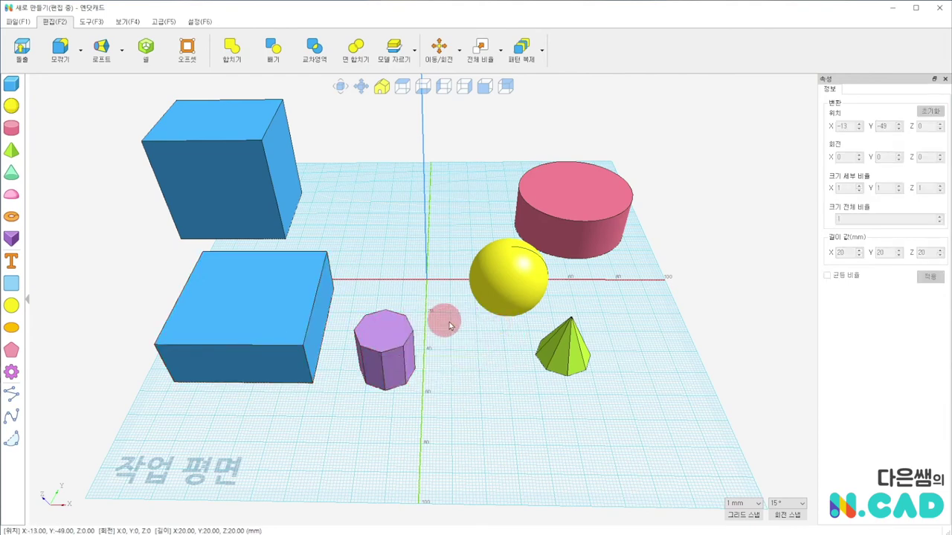
{"action": "left_click", "coordinate": [386, 332]}
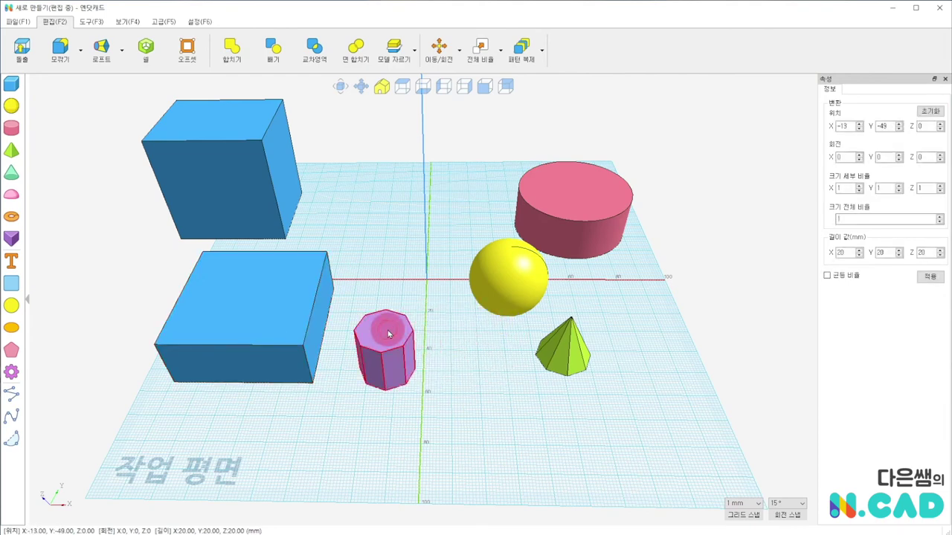
{"action": "left_click", "coordinate": [500, 51]}
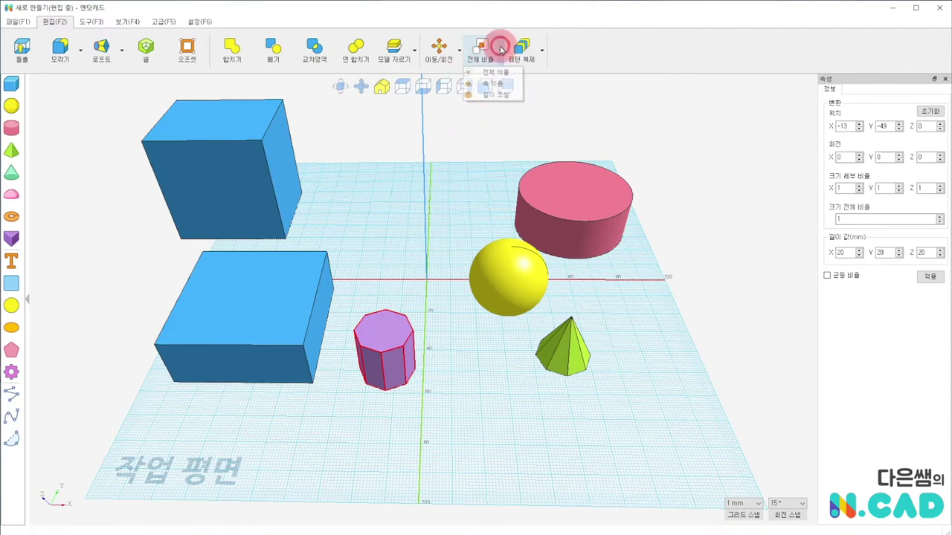
{"action": "left_click", "coordinate": [513, 98]}
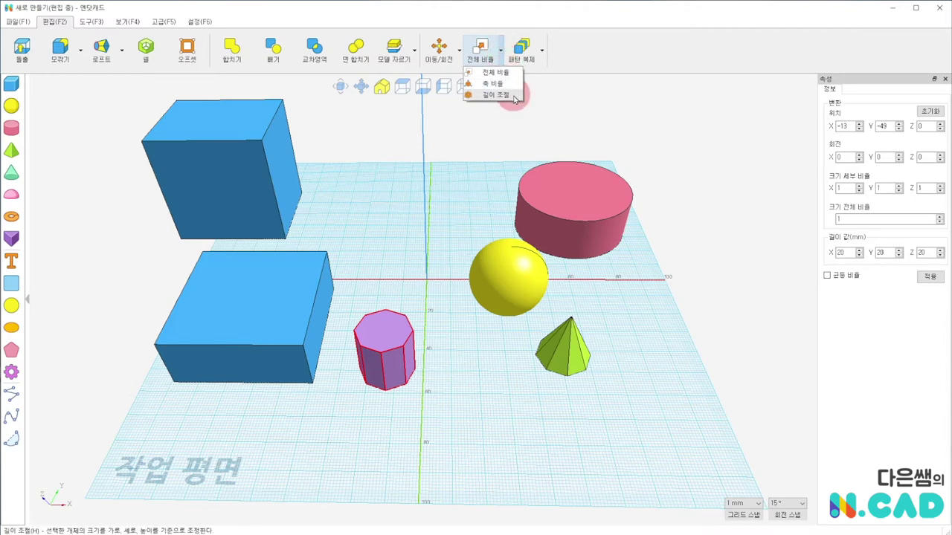
{"action": "left_click", "coordinate": [484, 44]}
{"action": "left_click", "coordinate": [499, 96]}
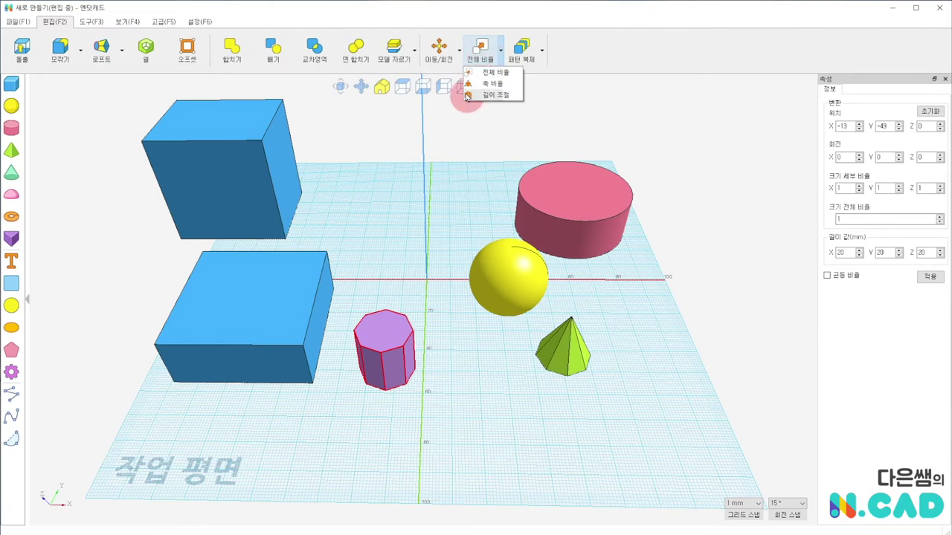
{"action": "left_click", "coordinate": [453, 244]}
In 길이 조절 mode, set the octagonal prism to 50 mm wide and 40 mm deep
{"action": "key", "text": "Right"}
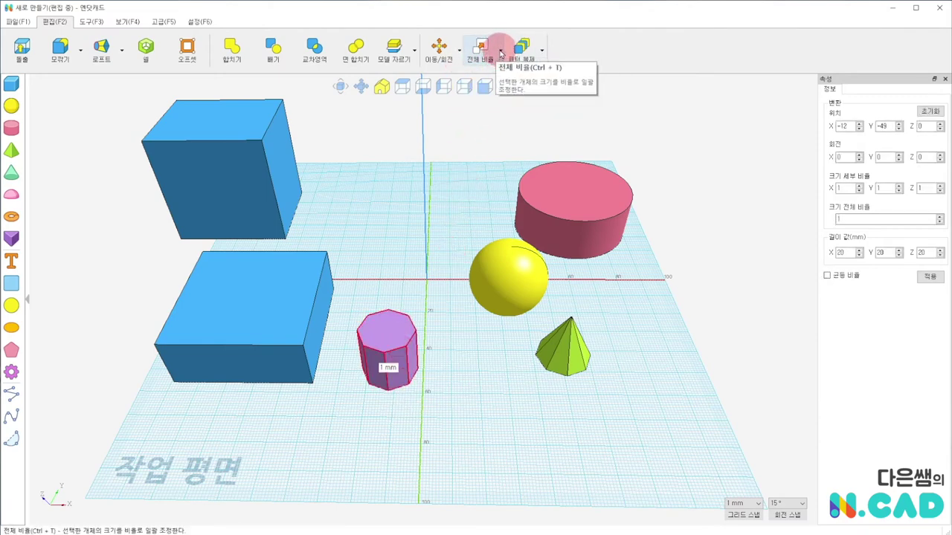
{"action": "left_click", "coordinate": [500, 52]}
{"action": "left_click", "coordinate": [502, 97]}
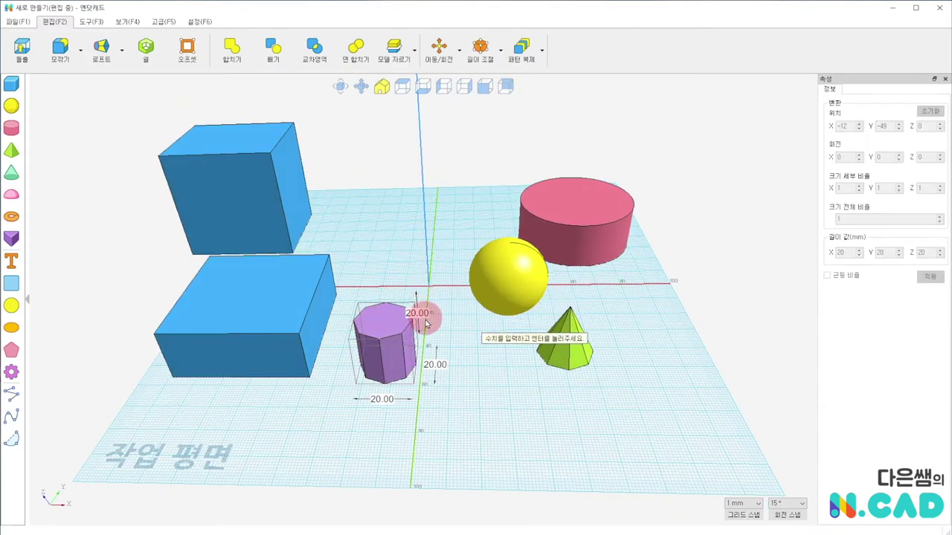
{"action": "left_click", "coordinate": [381, 399]}
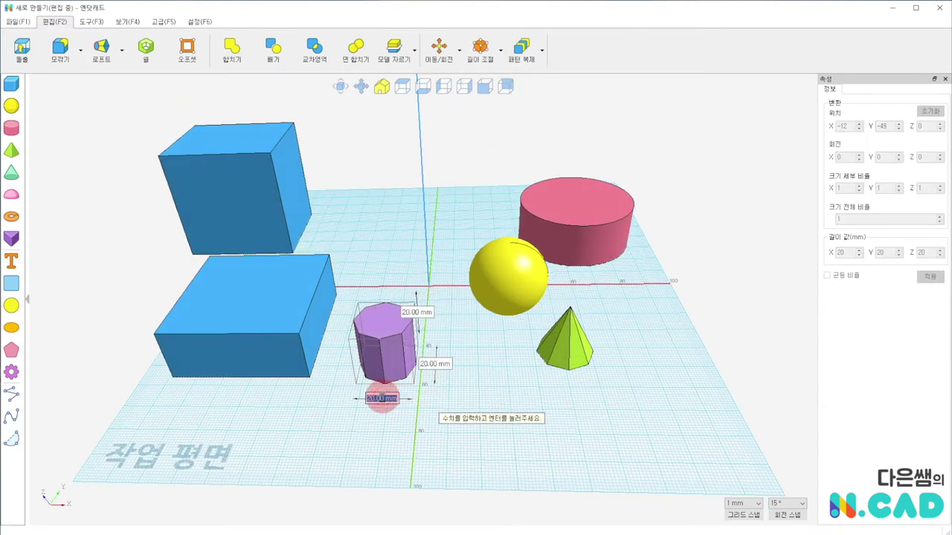
{"action": "type", "text": "50"}
{"action": "left_click", "coordinate": [426, 366]}
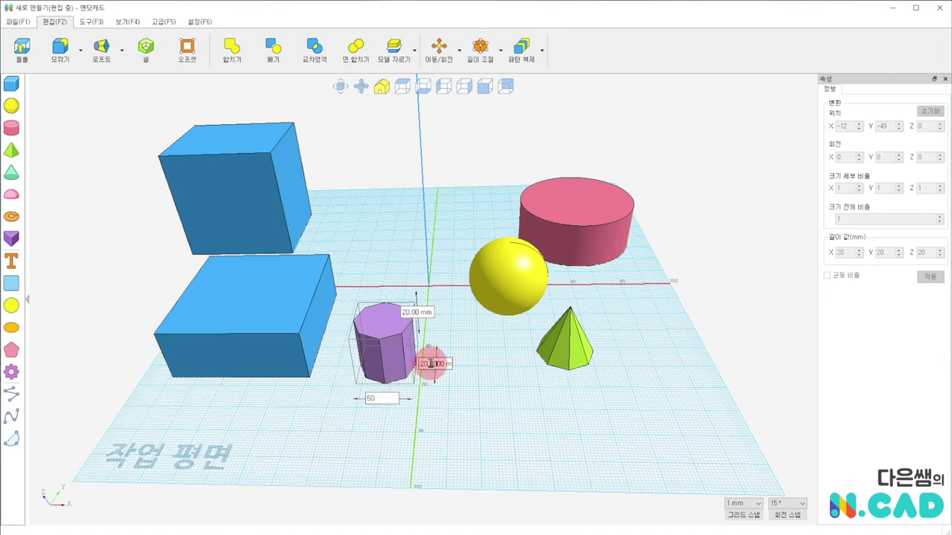
{"action": "left_click", "coordinate": [479, 364]}
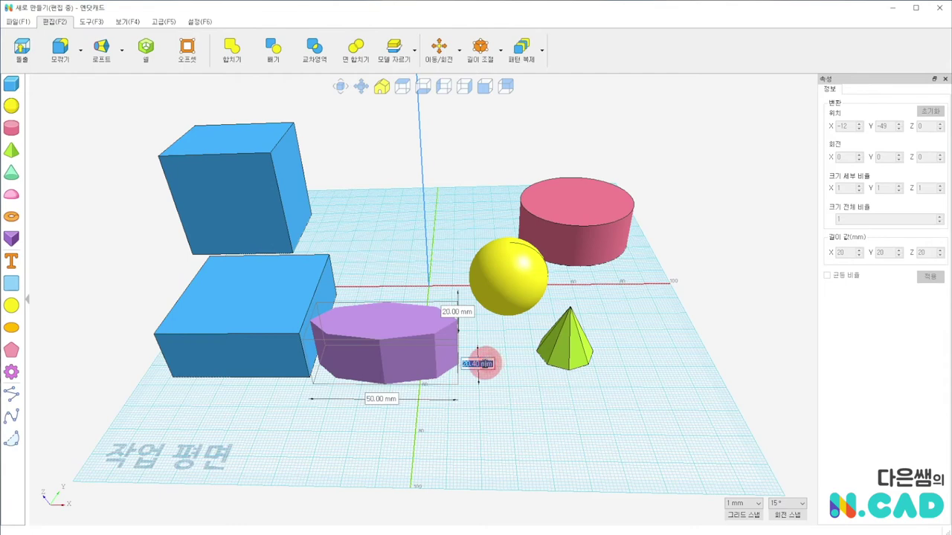
{"action": "type", "text": "40"}
{"action": "key", "text": "Return"}
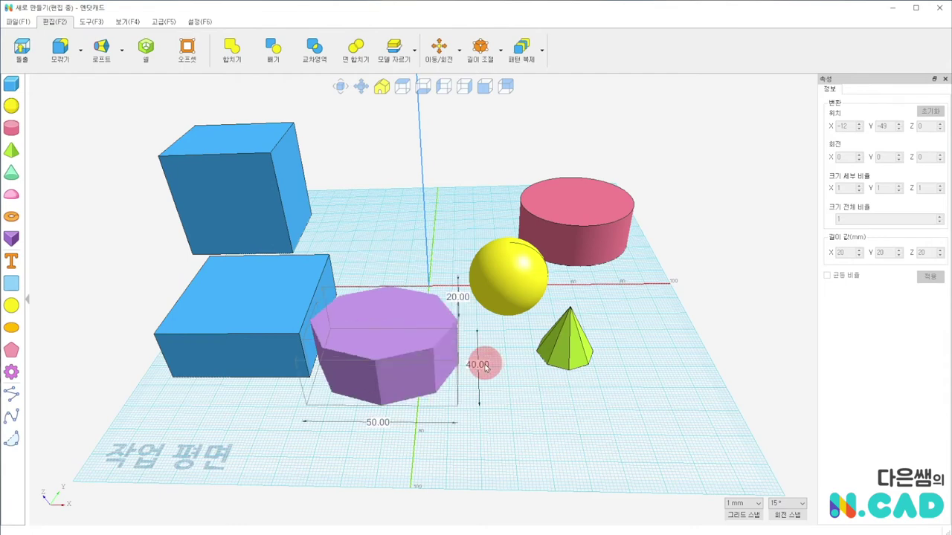
{"action": "left_click", "coordinate": [521, 438]}
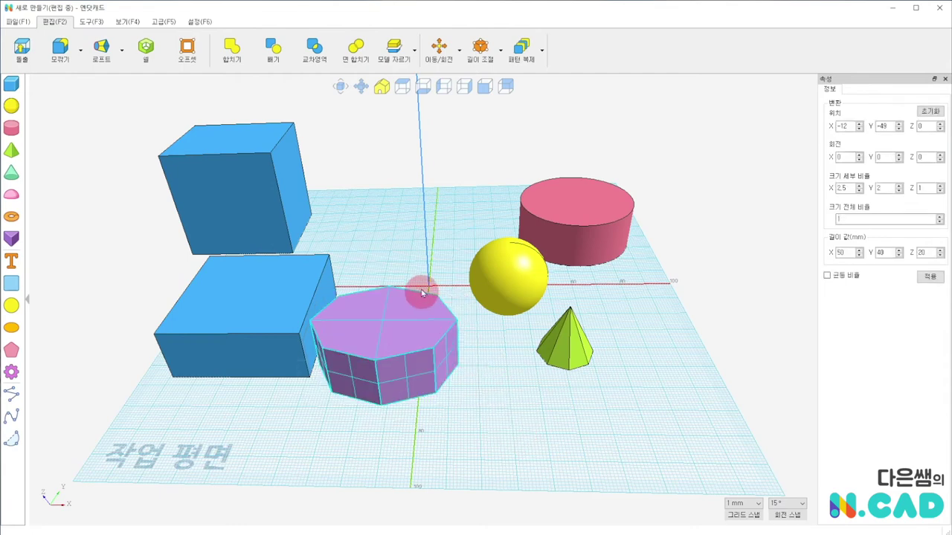
Select the octagonal prism and choose uniform 전체 비율 scaling
{"action": "left_click_drag", "start_coordinate": [419, 330], "coordinate": [419, 332]}
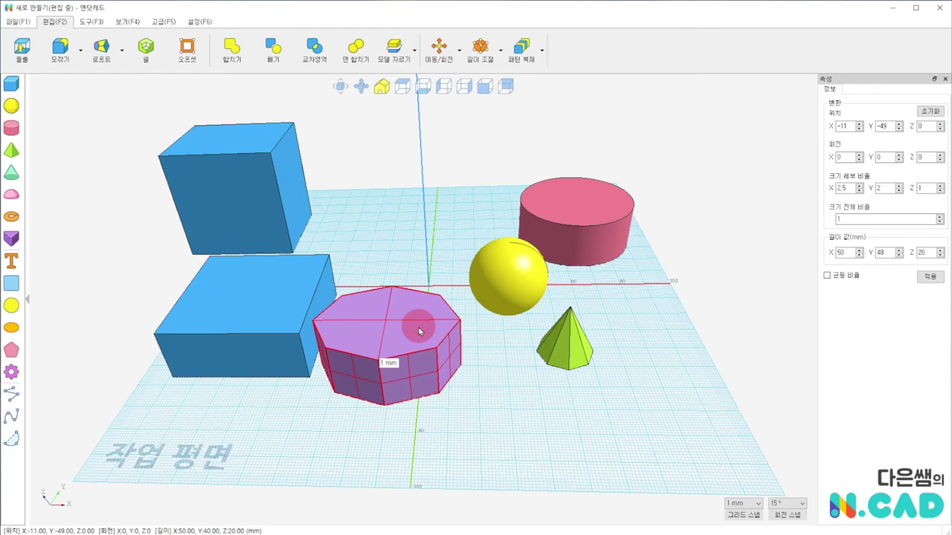
{"action": "left_click", "coordinate": [501, 53]}
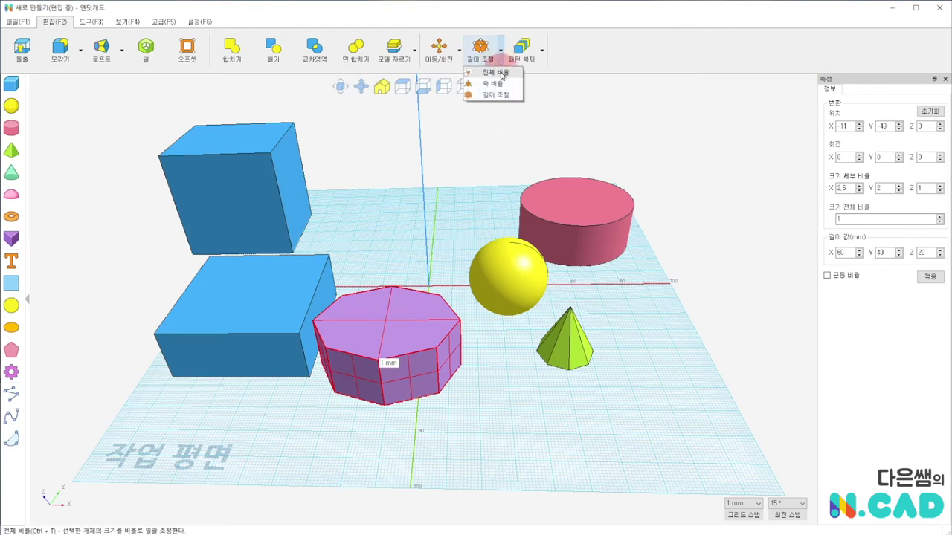
{"action": "left_click", "coordinate": [495, 72]}
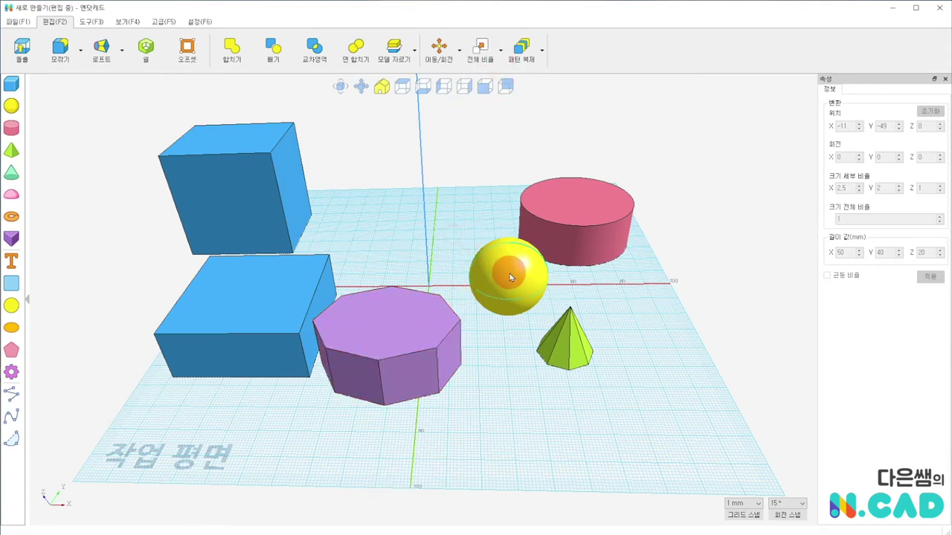
{"action": "left_click", "coordinate": [510, 277]}
{"action": "left_click", "coordinate": [395, 328]}
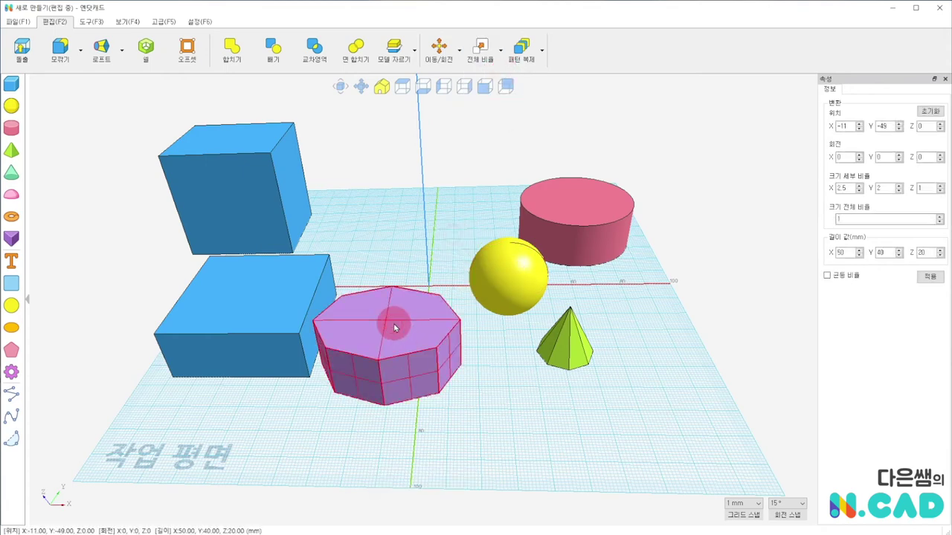
{"action": "left_click", "coordinate": [500, 50]}
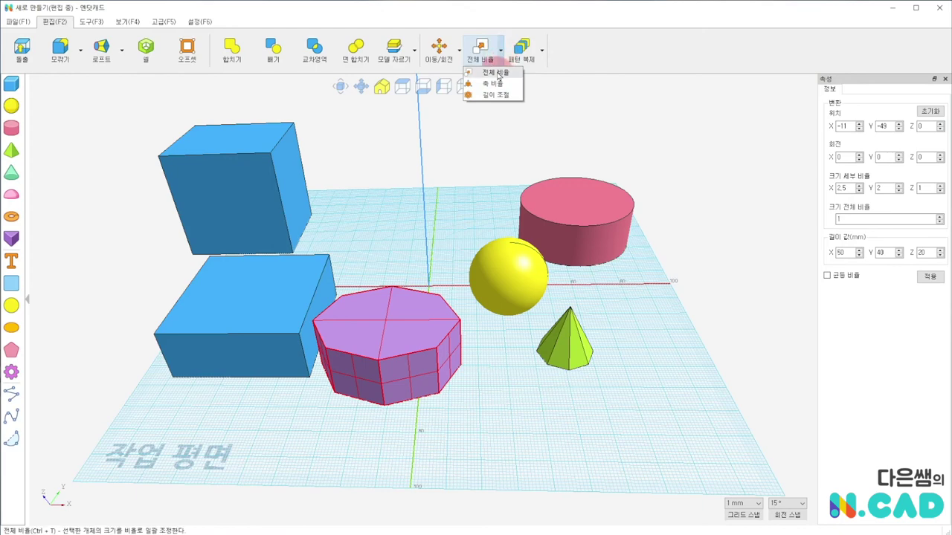
{"action": "left_click", "coordinate": [496, 72]}
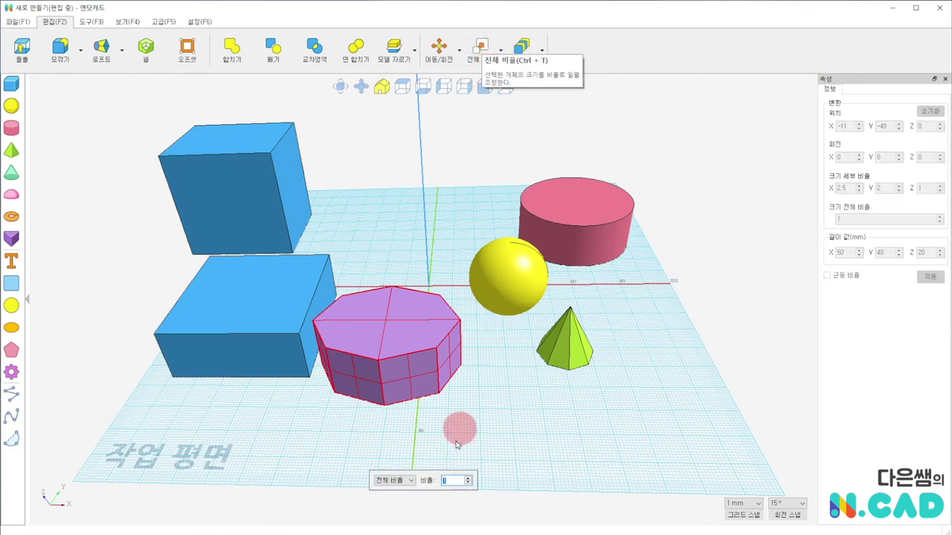
Step the prism's overall scale up to 2.1, then down to 0.3
{"action": "left_click", "coordinate": [469, 478]}
{"action": "left_click", "coordinate": [469, 478]}
{"action": "left_click", "coordinate": [468, 478]}
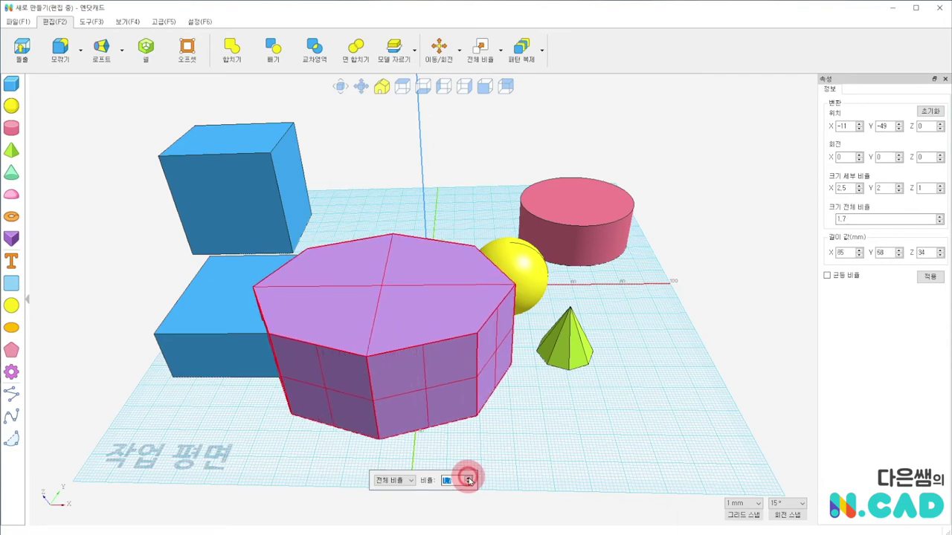
{"action": "left_click", "coordinate": [469, 478]}
{"action": "left_click", "coordinate": [469, 480]}
{"action": "left_click", "coordinate": [468, 479]}
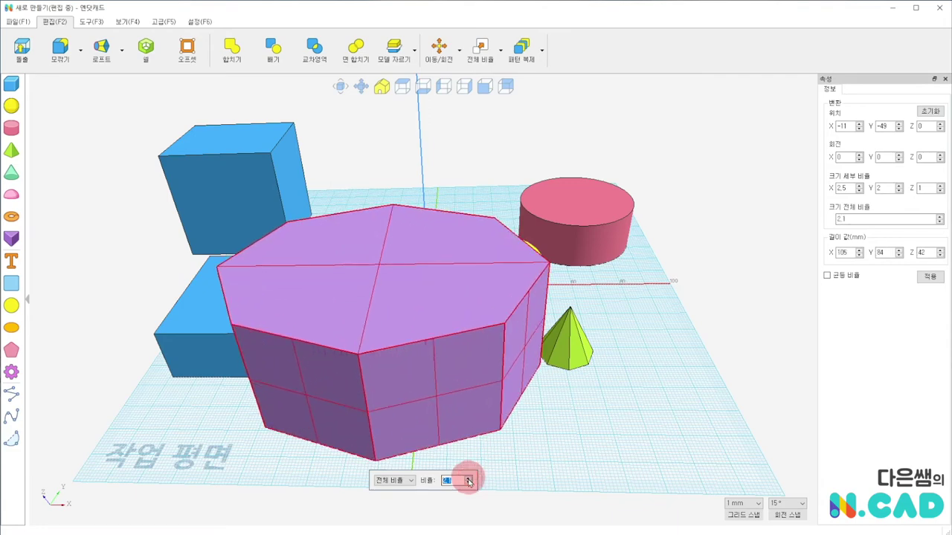
{"action": "left_click", "coordinate": [468, 482]}
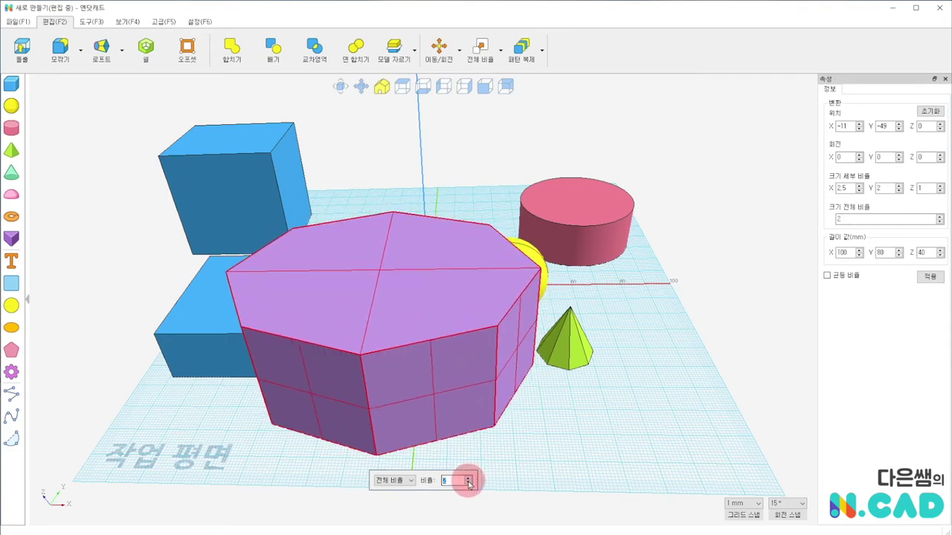
{"action": "left_click", "coordinate": [468, 483]}
{"action": "left_click", "coordinate": [469, 483]}
{"action": "left_click", "coordinate": [468, 482]}
{"action": "left_click", "coordinate": [469, 482]}
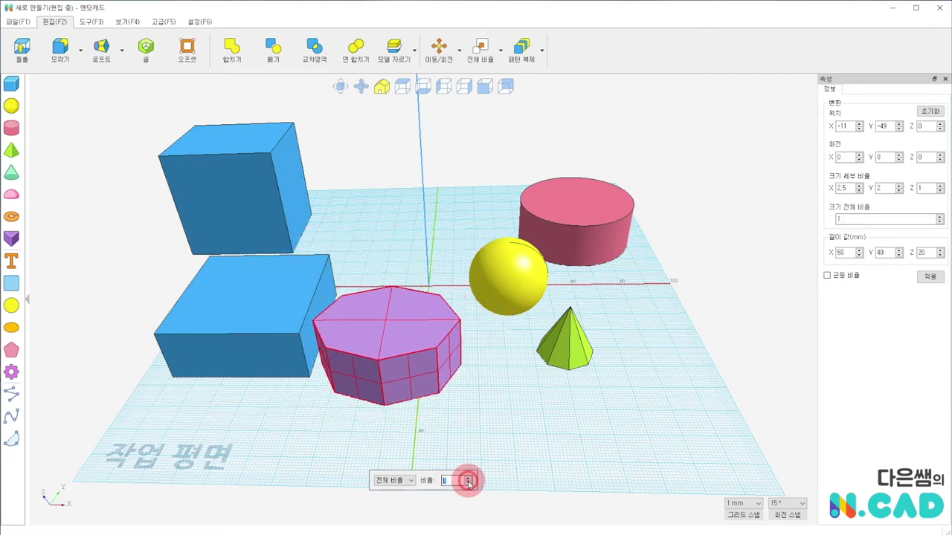
{"action": "left_click", "coordinate": [469, 483]}
{"action": "left_click", "coordinate": [468, 482]}
{"action": "left_click", "coordinate": [468, 482]}
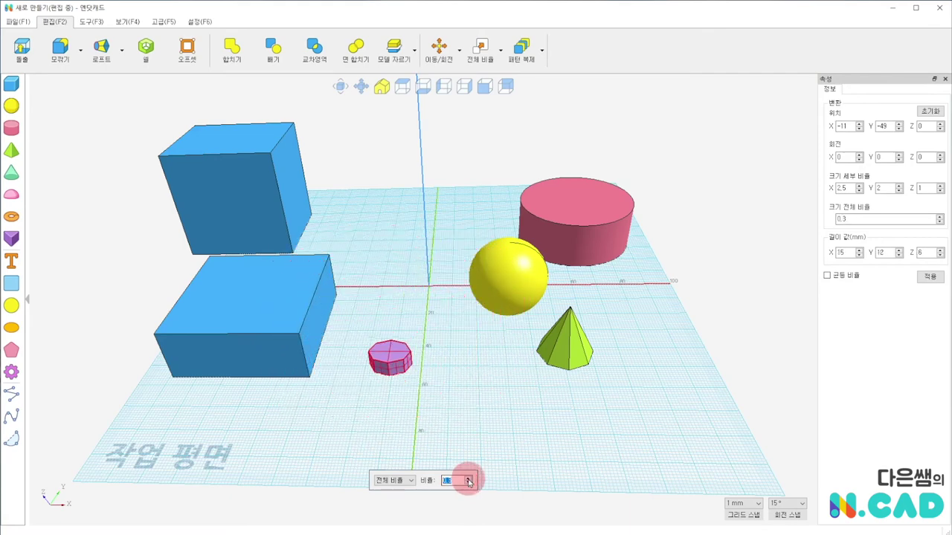
Raise the overall scale again to 2.1, then settle at 1.6 (80 × 64 × 32 mm)
{"action": "left_click", "coordinate": [468, 478]}
{"action": "left_click", "coordinate": [468, 479]}
{"action": "left_click", "coordinate": [468, 478]}
{"action": "left_click", "coordinate": [468, 479]}
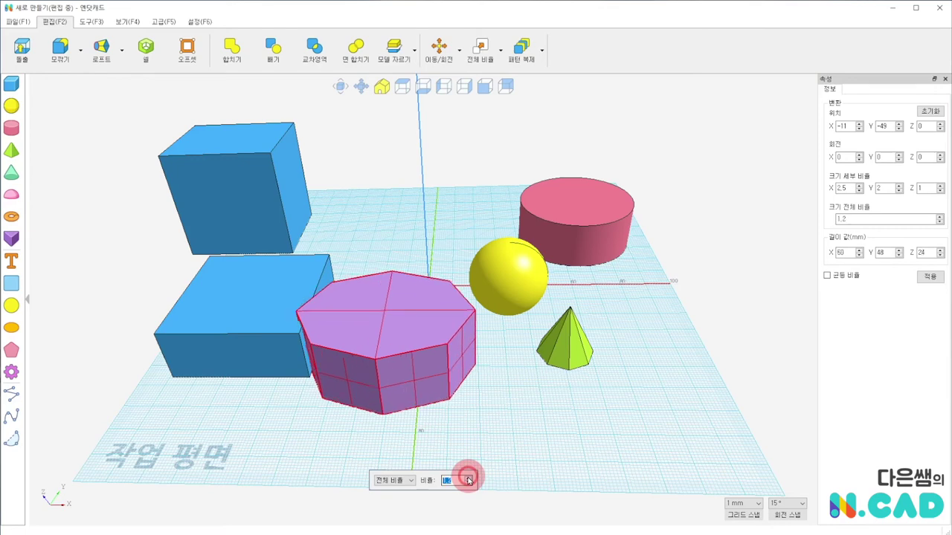
{"action": "left_click", "coordinate": [469, 479]}
{"action": "left_click", "coordinate": [468, 478]}
{"action": "left_click", "coordinate": [469, 479]}
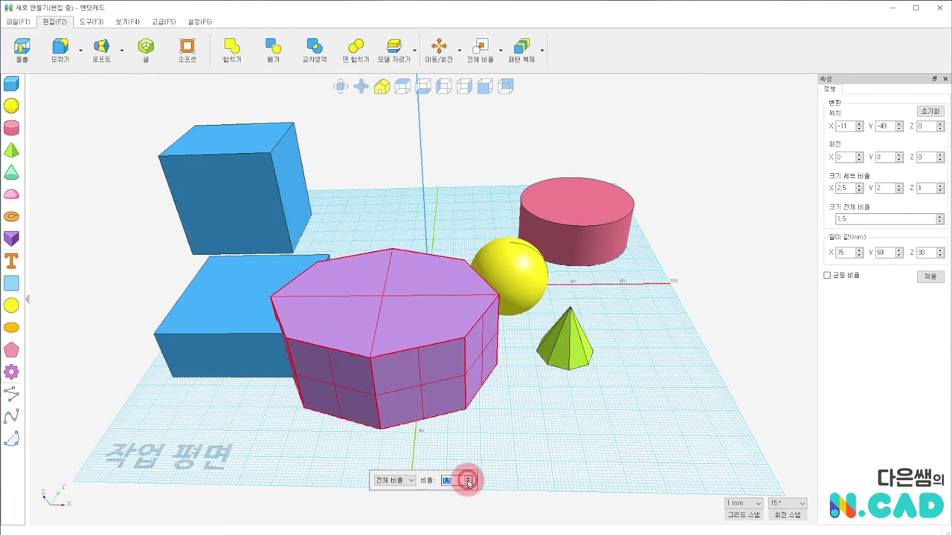
{"action": "left_click", "coordinate": [468, 480]}
{"action": "left_click", "coordinate": [469, 480]}
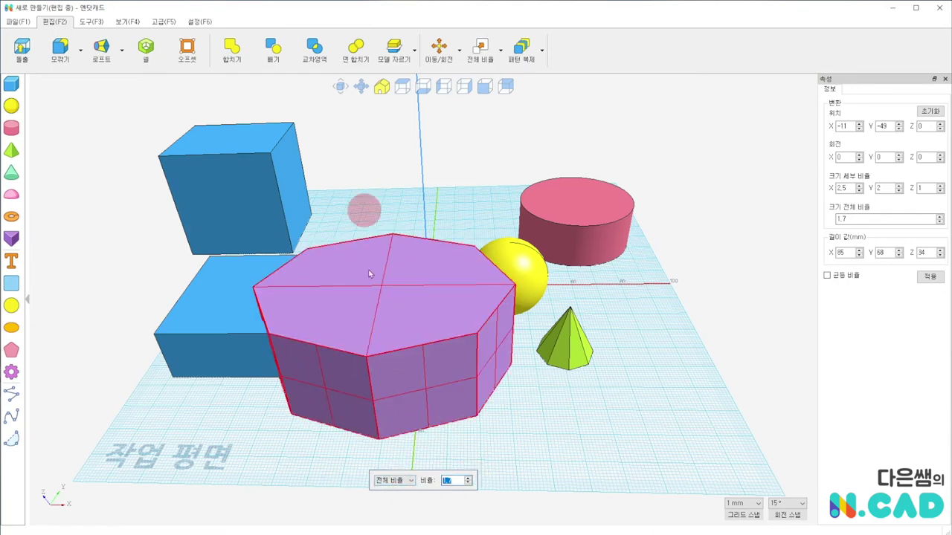
{"action": "left_click", "coordinate": [468, 479]}
{"action": "left_click", "coordinate": [468, 478]}
{"action": "left_click", "coordinate": [468, 484]}
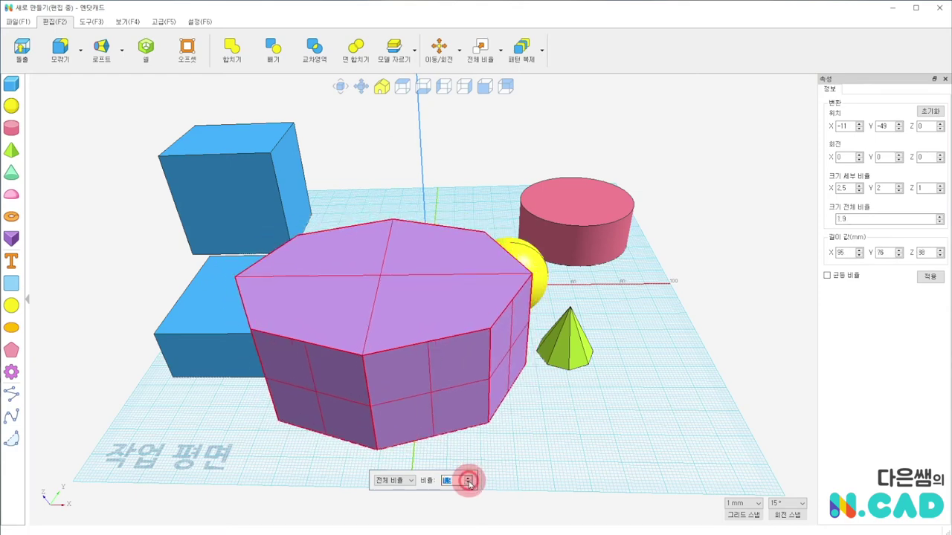
{"action": "left_click", "coordinate": [468, 484]}
{"action": "left_click", "coordinate": [468, 484]}
{"action": "left_click", "coordinate": [413, 479]}
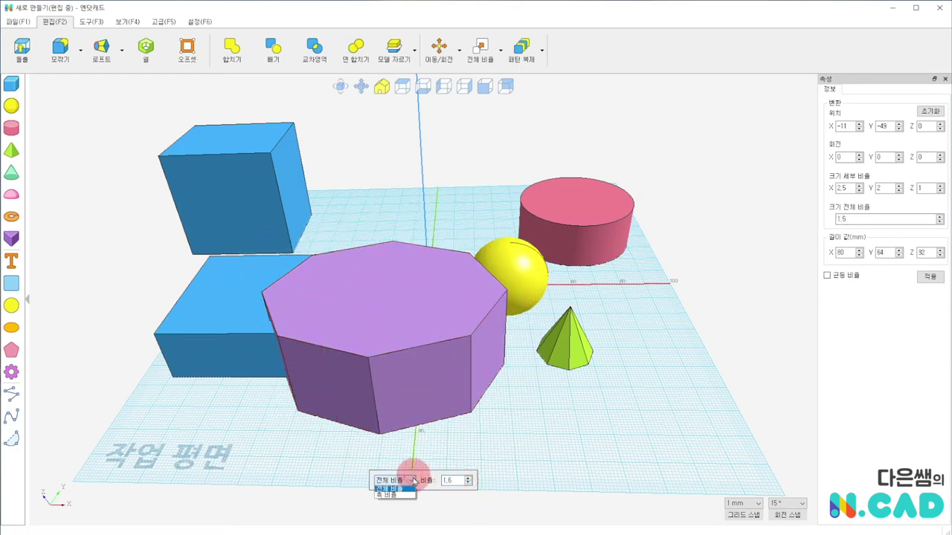
Switch to 축 비율 and increase the prism's Z scale step by step
{"action": "left_click", "coordinate": [394, 502]}
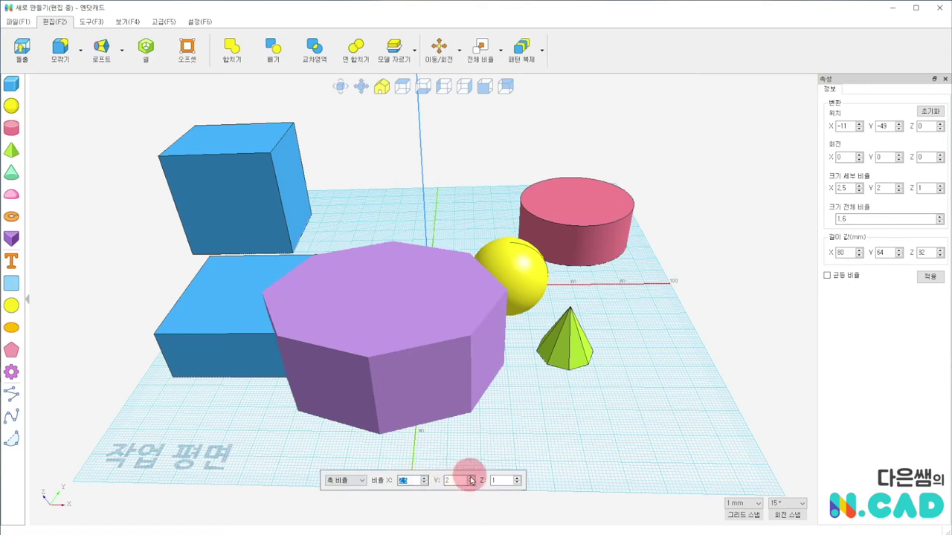
{"action": "left_click", "coordinate": [518, 478]}
{"action": "left_click", "coordinate": [518, 478]}
{"action": "left_click", "coordinate": [519, 478]}
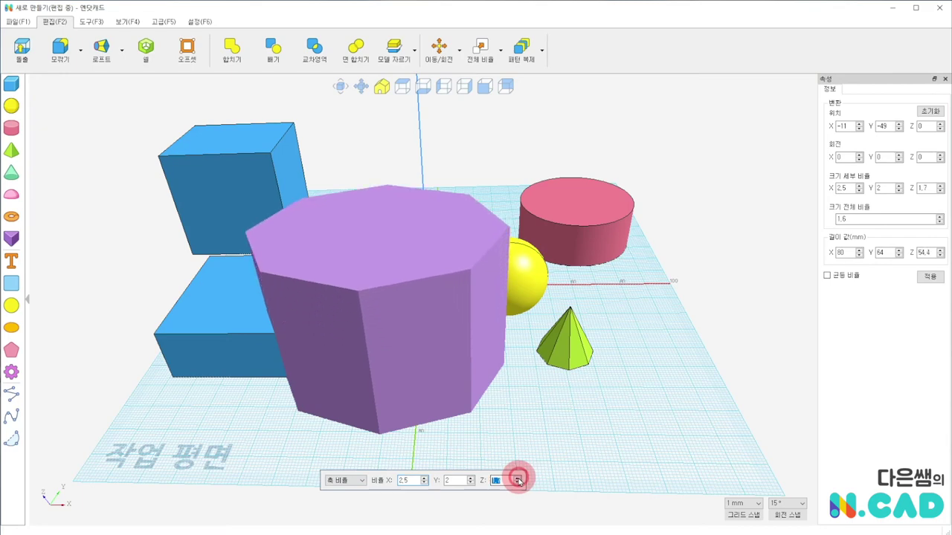
{"action": "left_click", "coordinate": [518, 478]}
{"action": "left_click", "coordinate": [519, 478]}
{"action": "left_click", "coordinate": [518, 478]}
{"action": "left_click", "coordinate": [518, 478]}
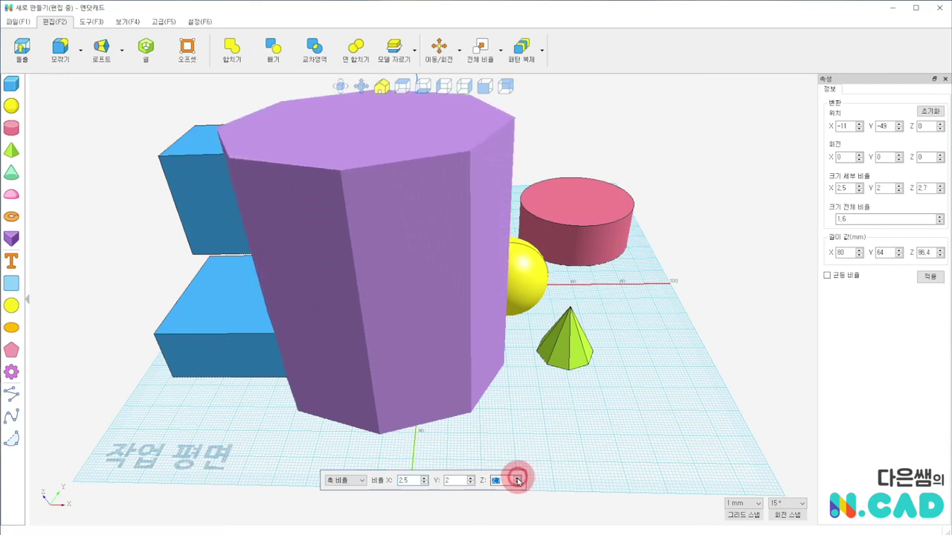
{"action": "left_click", "coordinate": [518, 478]}
Lower the Z scale to 1.5, then set it to 2.1 for a 67.2 mm height
{"action": "left_click", "coordinate": [516, 484]}
{"action": "left_click", "coordinate": [517, 484]}
{"action": "left_click", "coordinate": [517, 484]}
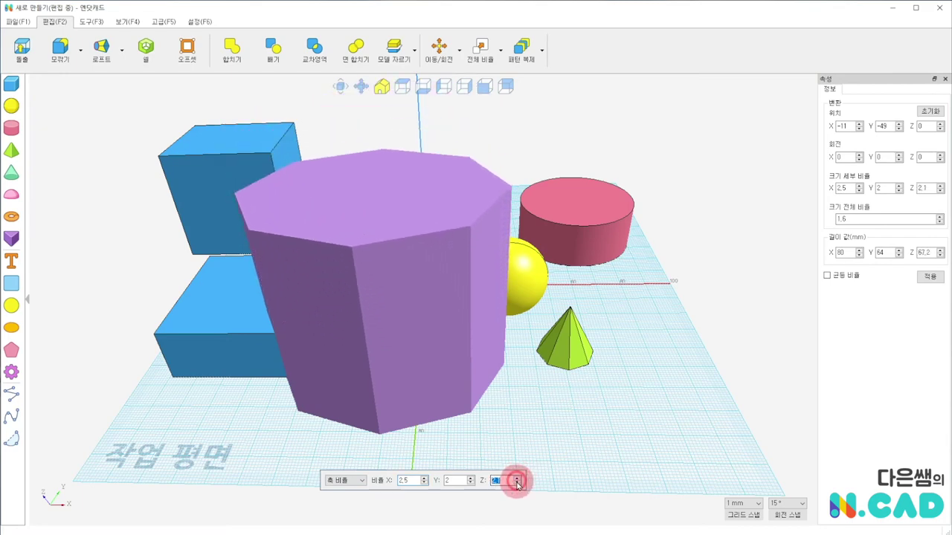
{"action": "left_click", "coordinate": [517, 484]}
{"action": "left_click", "coordinate": [517, 484]}
{"action": "left_click", "coordinate": [517, 484]}
{"action": "left_click", "coordinate": [517, 484]}
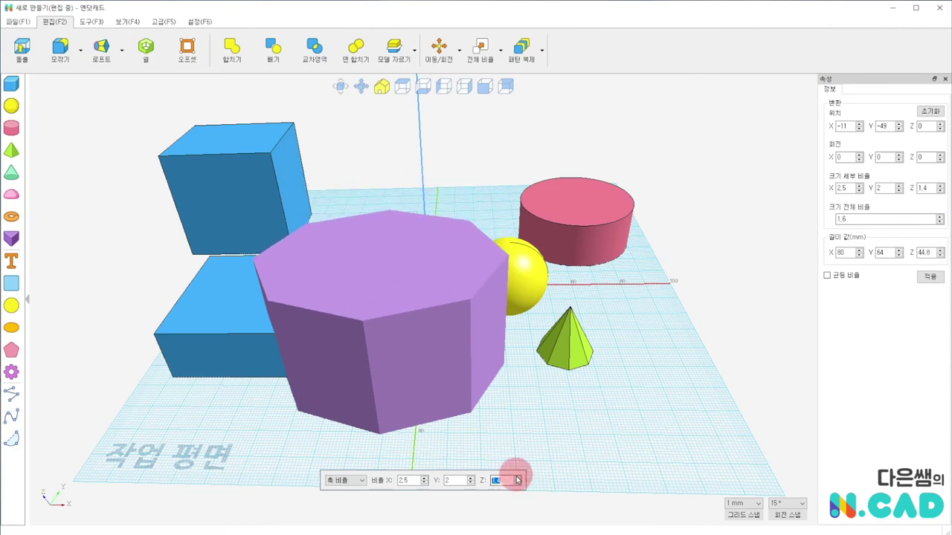
{"action": "left_click", "coordinate": [517, 483]}
{"action": "left_click", "coordinate": [518, 478]}
{"action": "left_click", "coordinate": [518, 478]}
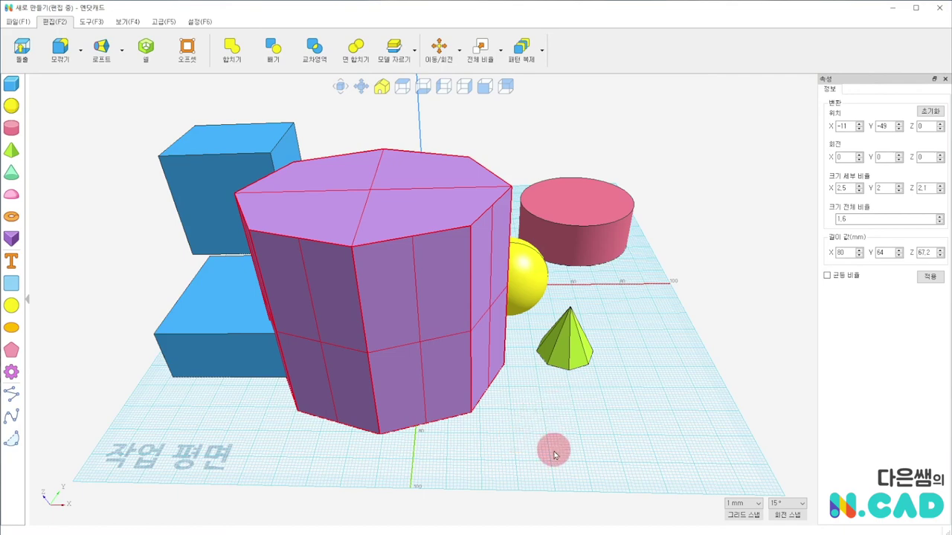
Enter 70 mm as the prism's Z length in the properties panel, then deselect it
{"action": "left_click", "coordinate": [562, 379]}
{"action": "left_click", "coordinate": [449, 329]}
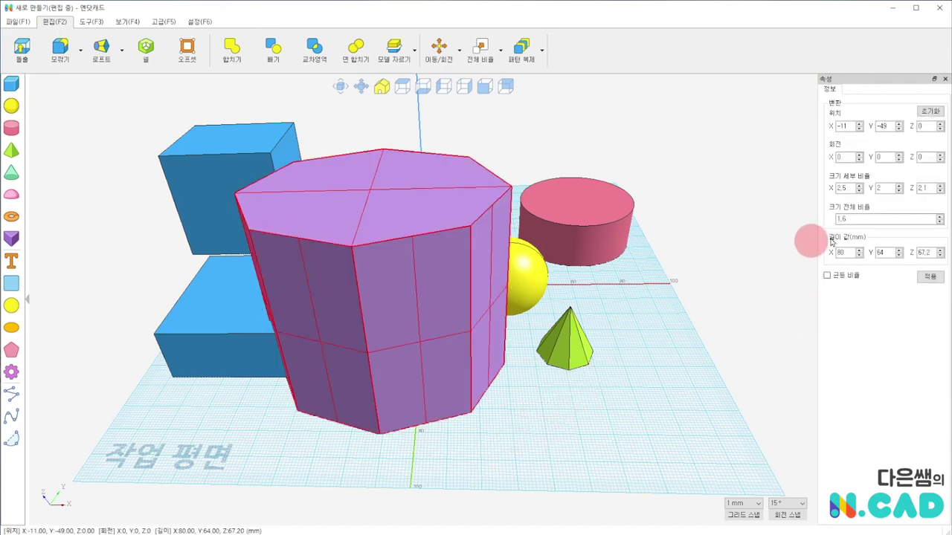
{"action": "left_click", "coordinate": [931, 252]}
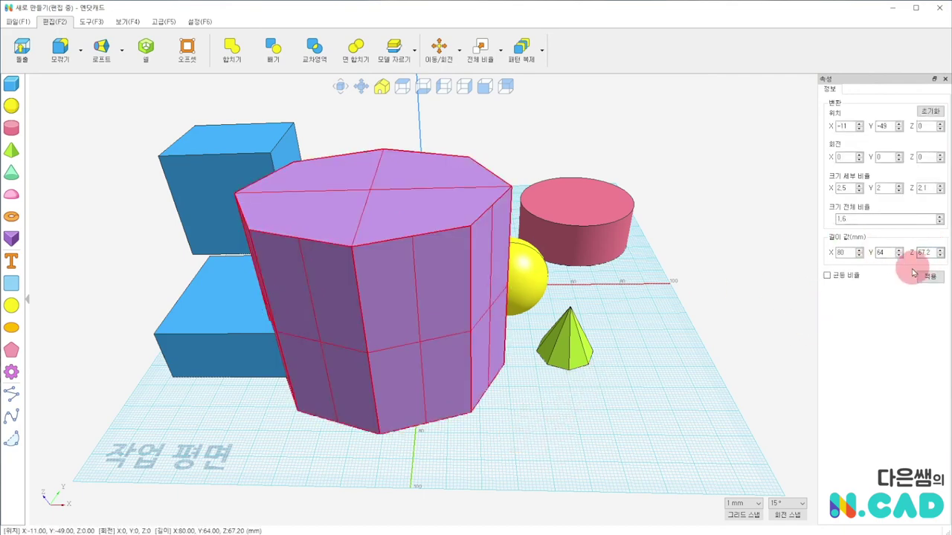
{"action": "left_click_drag", "start_coordinate": [932, 253], "coordinate": [912, 259]}
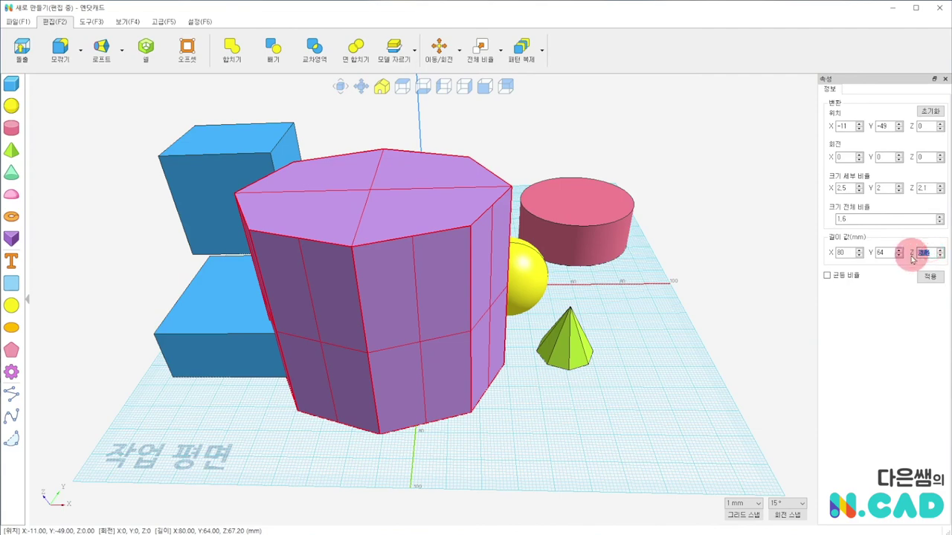
{"action": "type", "text": "70"}
{"action": "key", "text": "Return"}
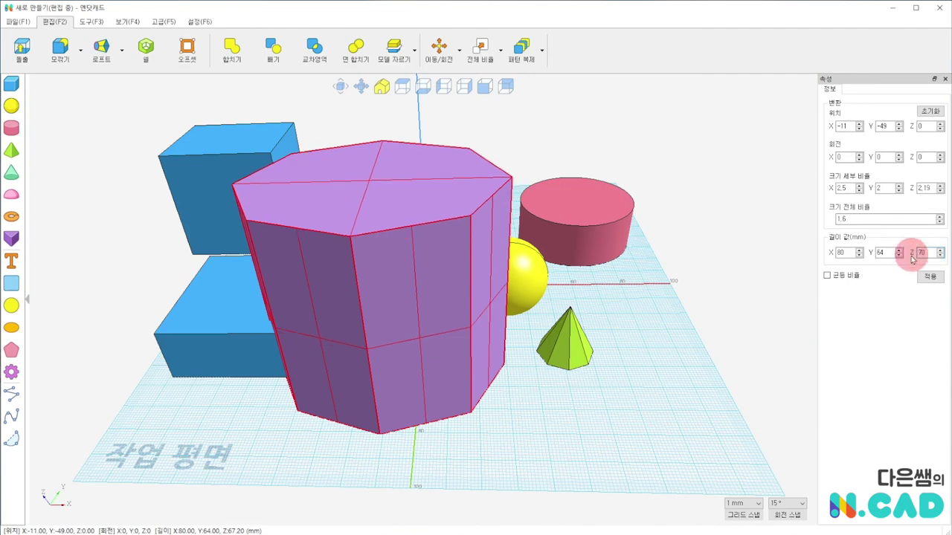
{"action": "right_click", "coordinate": [563, 450]}
{"action": "left_click", "coordinate": [563, 456]}
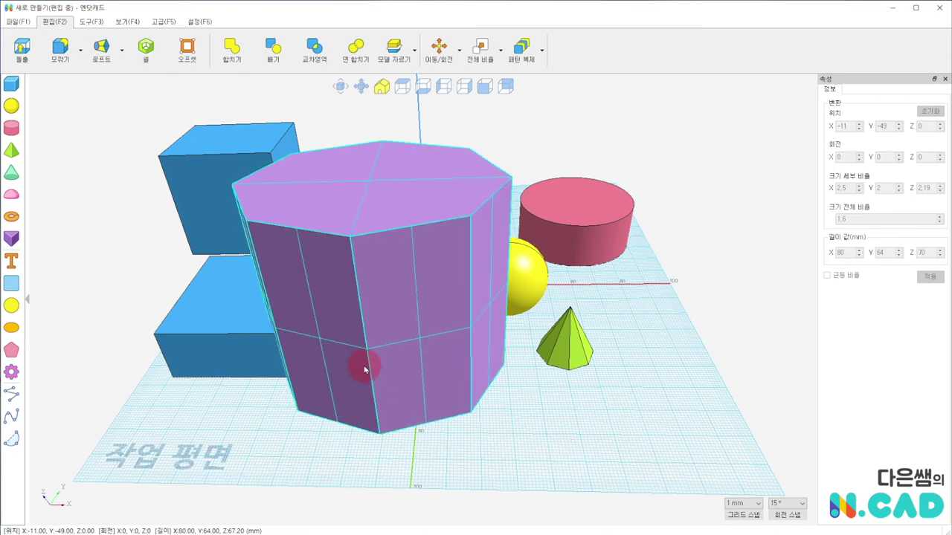
Drag the octagonal prism one 1 mm grid snap to X -10
{"action": "left_click_drag", "start_coordinate": [365, 365], "coordinate": [397, 362]}
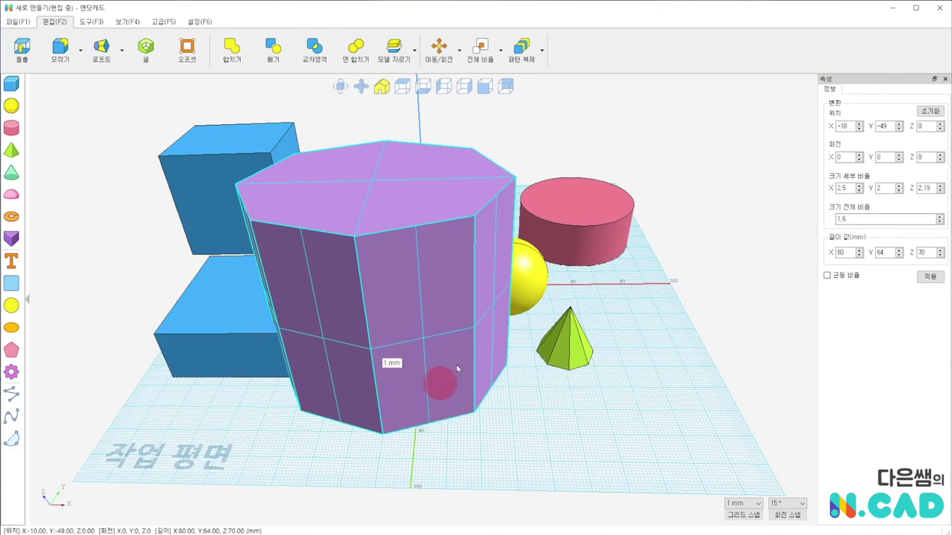